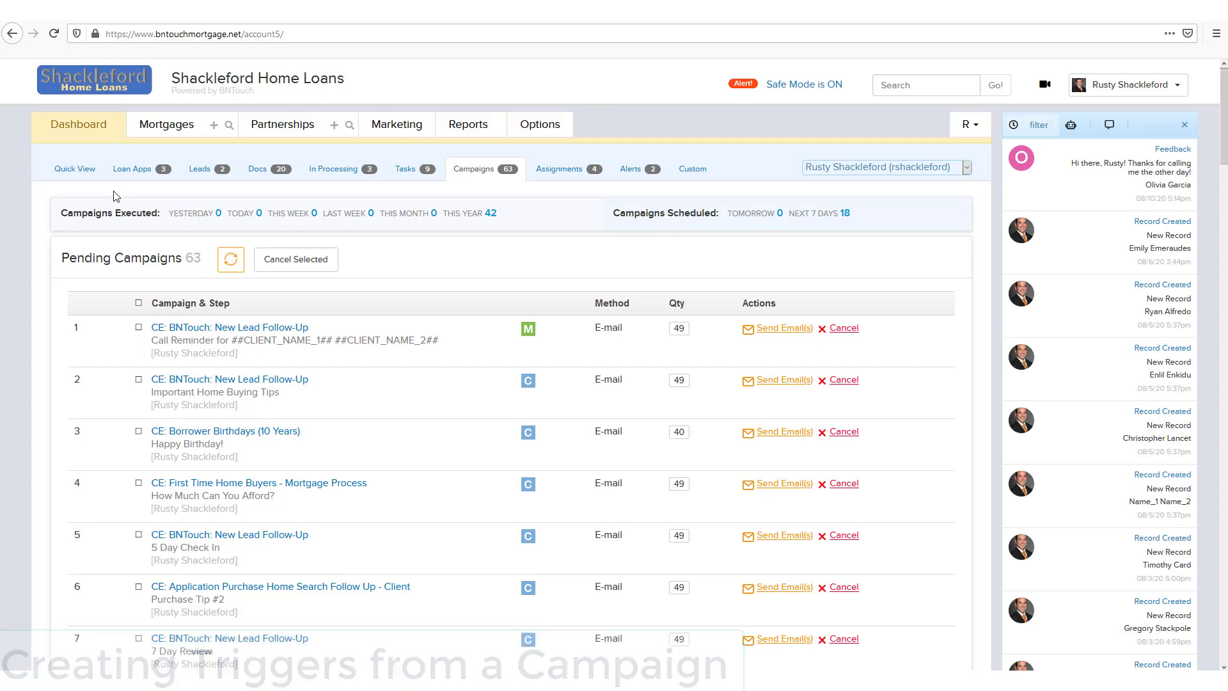
Open the Marketing tab to list all campaigns, like Bill's New Campaign and First-Time Home Buyers.
{"action": "left_click", "coordinate": [380, 132]}
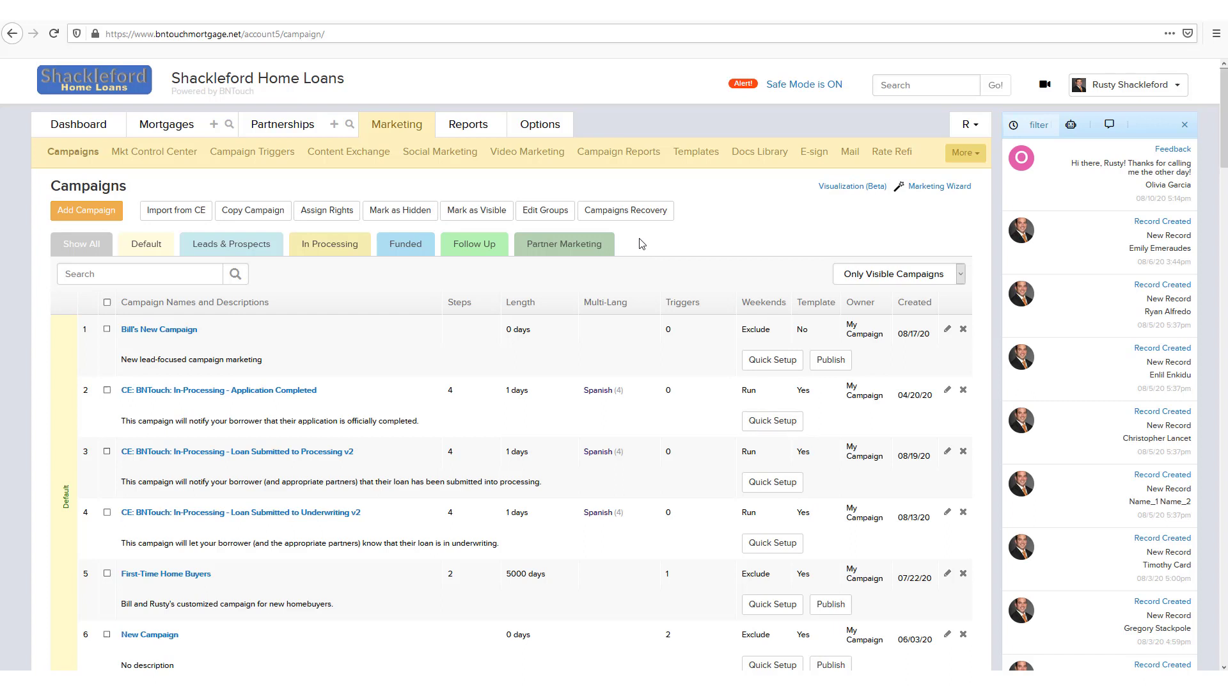
{"action": "left_click", "coordinate": [1151, 88]}
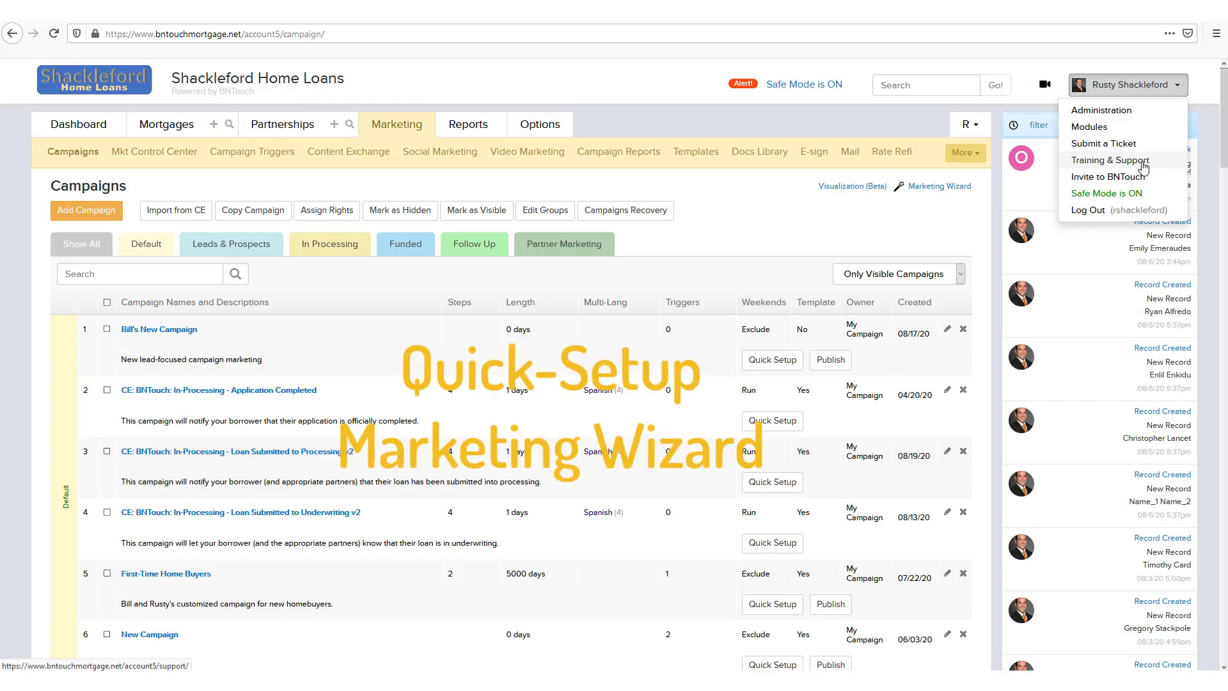
{"action": "left_click", "coordinate": [692, 250]}
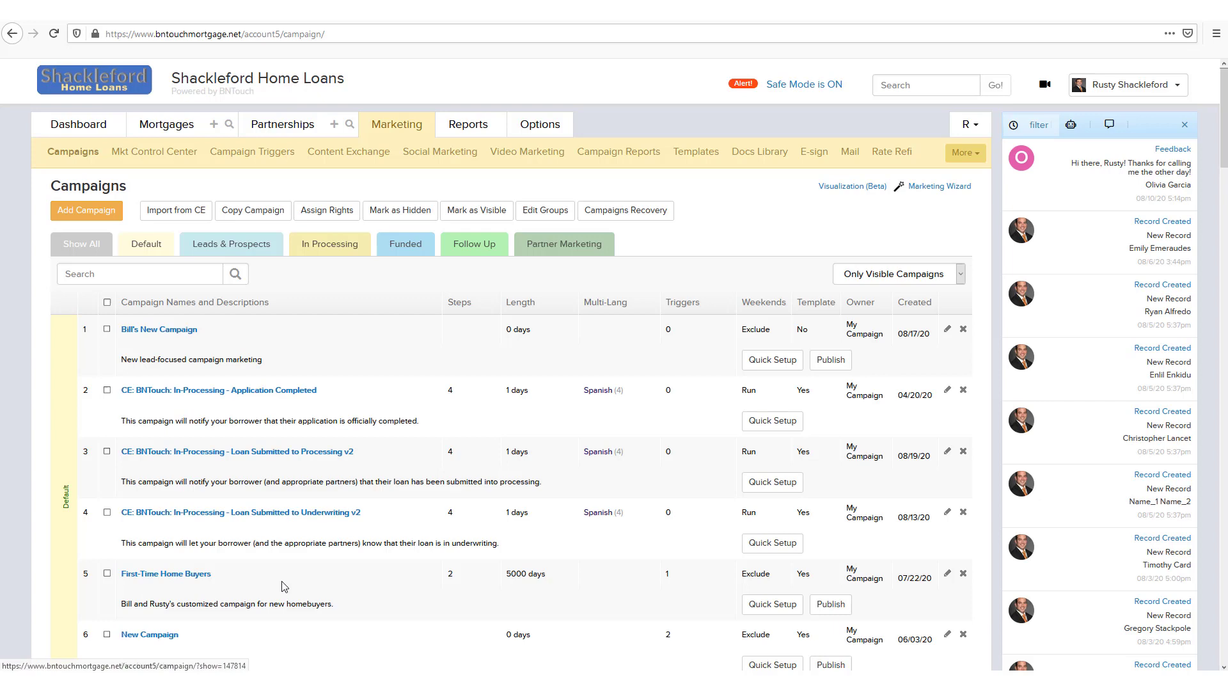
Edit the First-Time Home Buyers campaign and begin adding a trigger from its Triggers tab.
{"action": "left_click", "coordinate": [948, 574]}
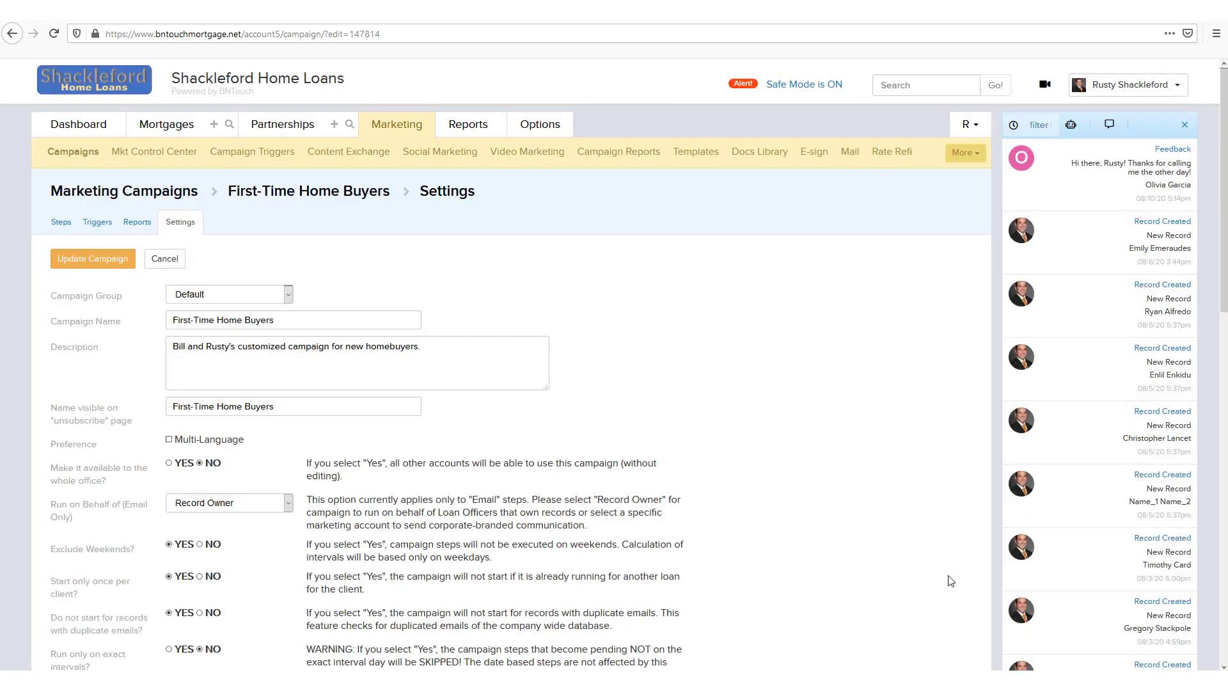
{"action": "left_click", "coordinate": [107, 227]}
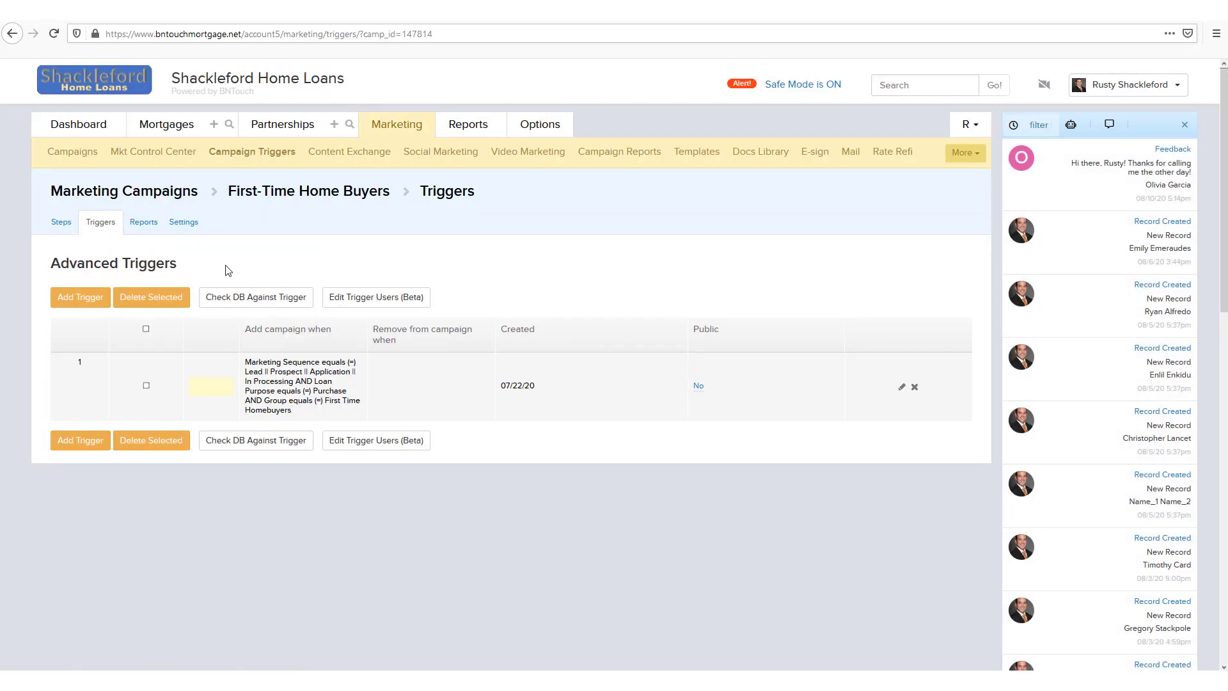
{"action": "left_click", "coordinate": [91, 301]}
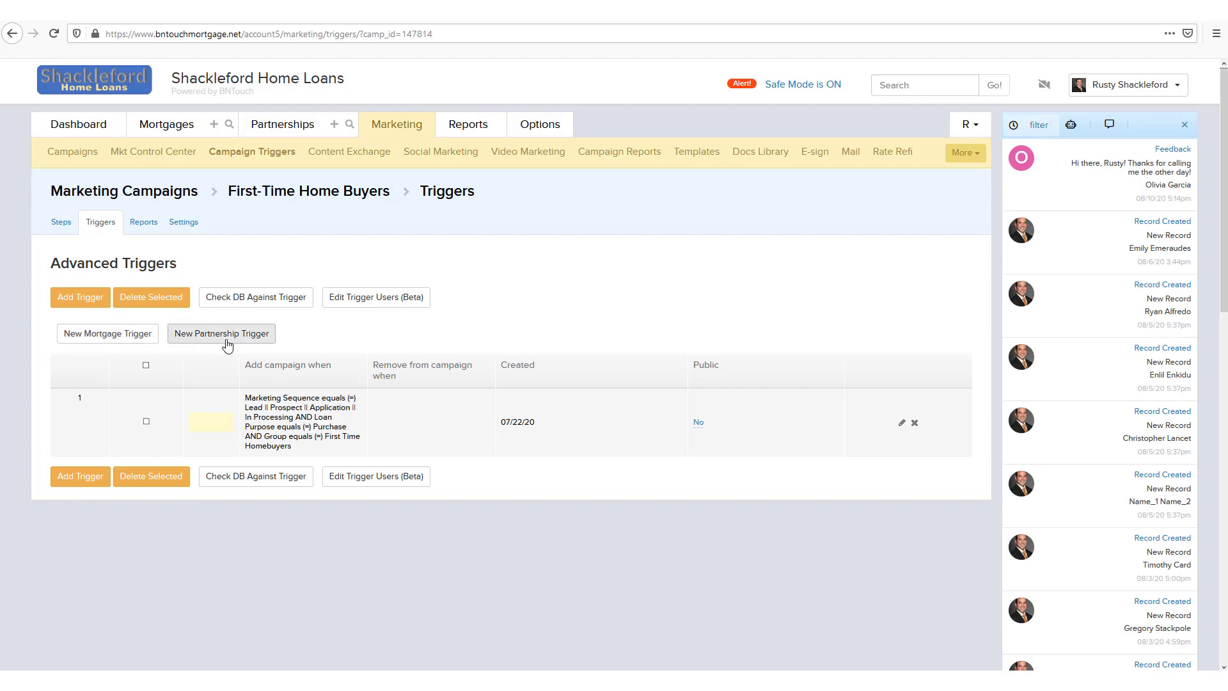
Create a new mortgage trigger and search the first condition's field list for 'purpose'.
{"action": "left_click", "coordinate": [122, 337]}
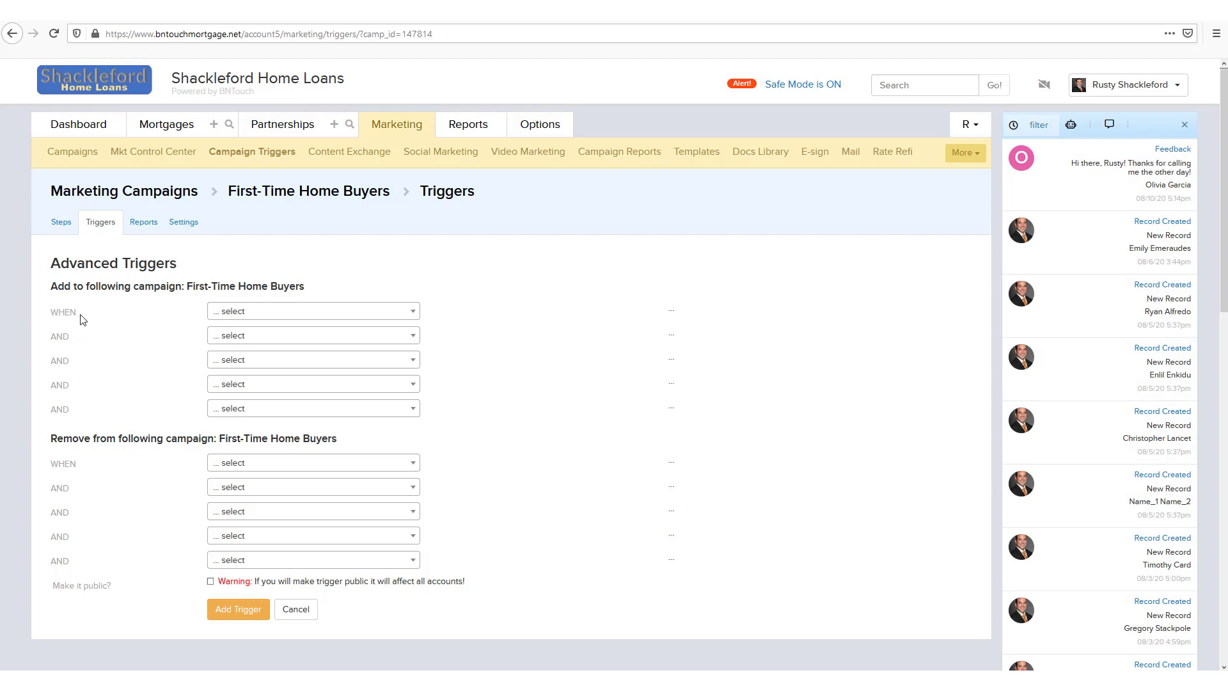
{"action": "left_click", "coordinate": [286, 320]}
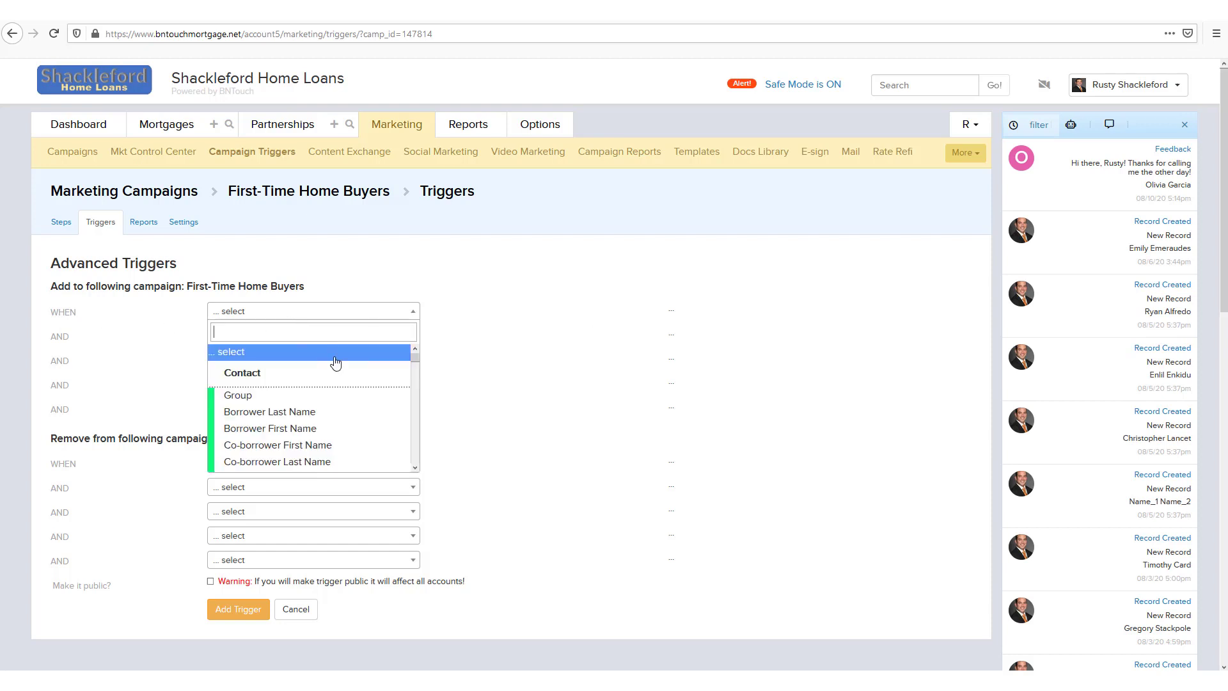
{"action": "scroll", "coordinate": [390, 376], "scroll_direction": "down", "scroll_amount": 10}
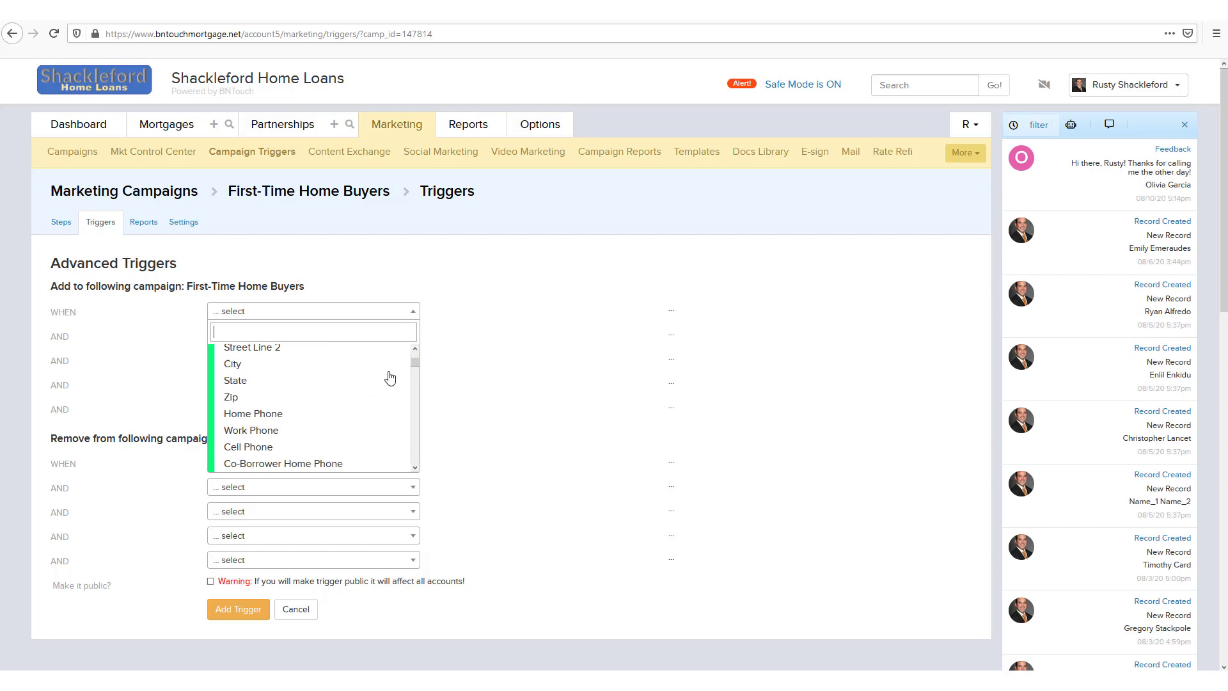
{"action": "scroll", "coordinate": [391, 377], "scroll_direction": "down", "scroll_amount": 15}
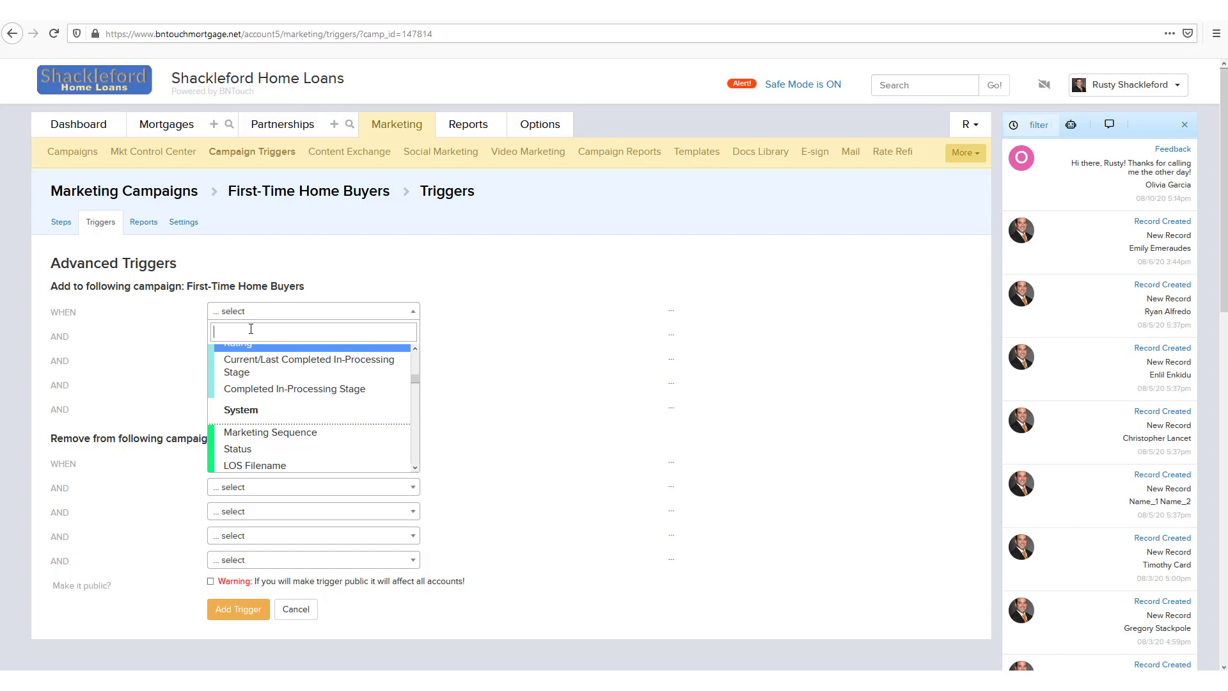
{"action": "type", "text": "sequence"}
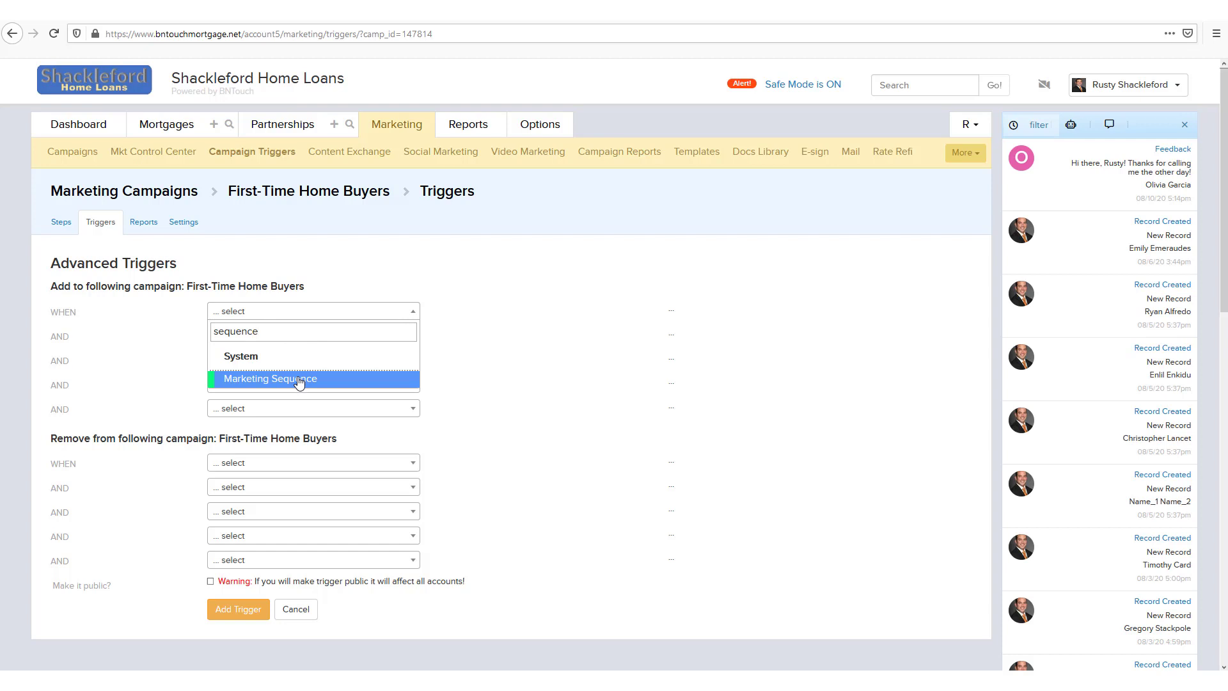
{"action": "left_click_drag", "start_coordinate": [281, 331], "coordinate": [199, 331]}
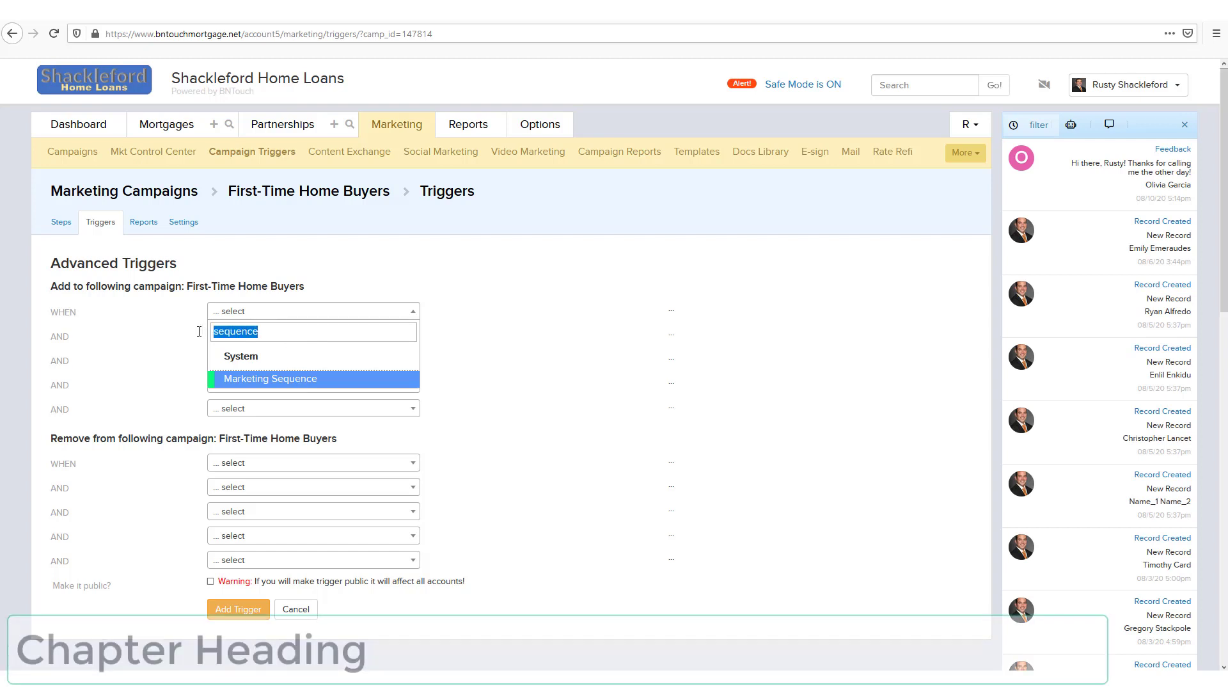
{"action": "type", "text": "purpose"}
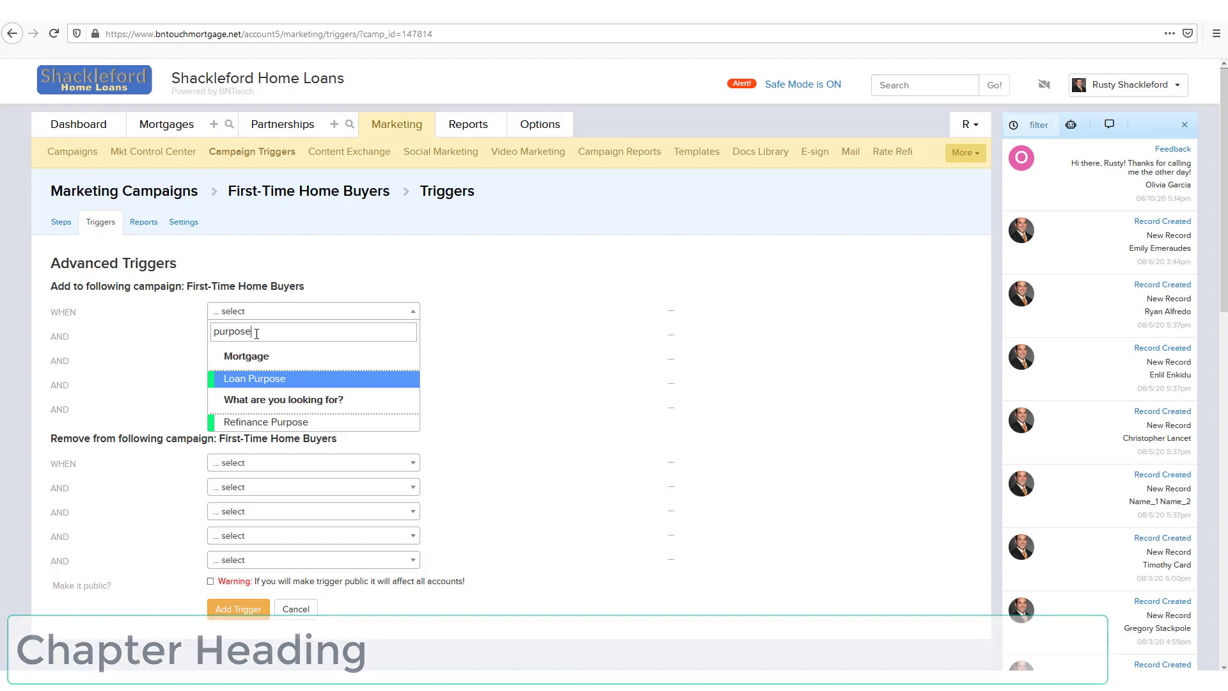
Set the first condition to Loan Purpose exactly matches Purchase, with multiple values allowed.
{"action": "left_click", "coordinate": [277, 379]}
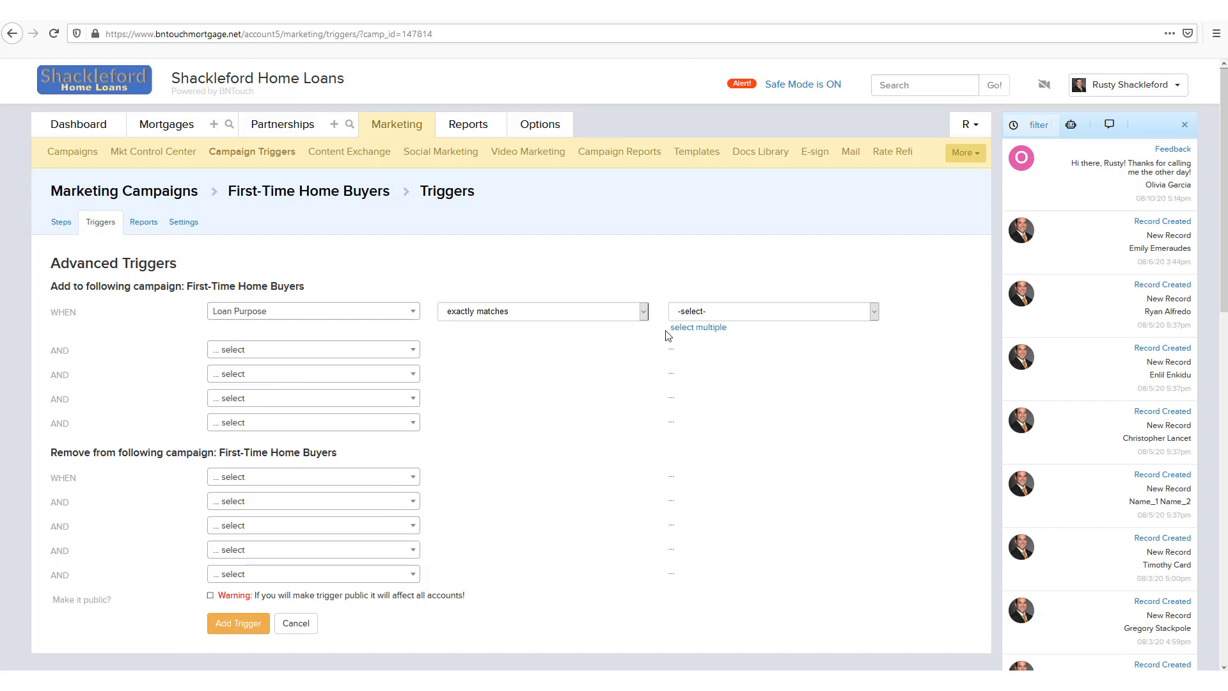
{"action": "left_click", "coordinate": [643, 312]}
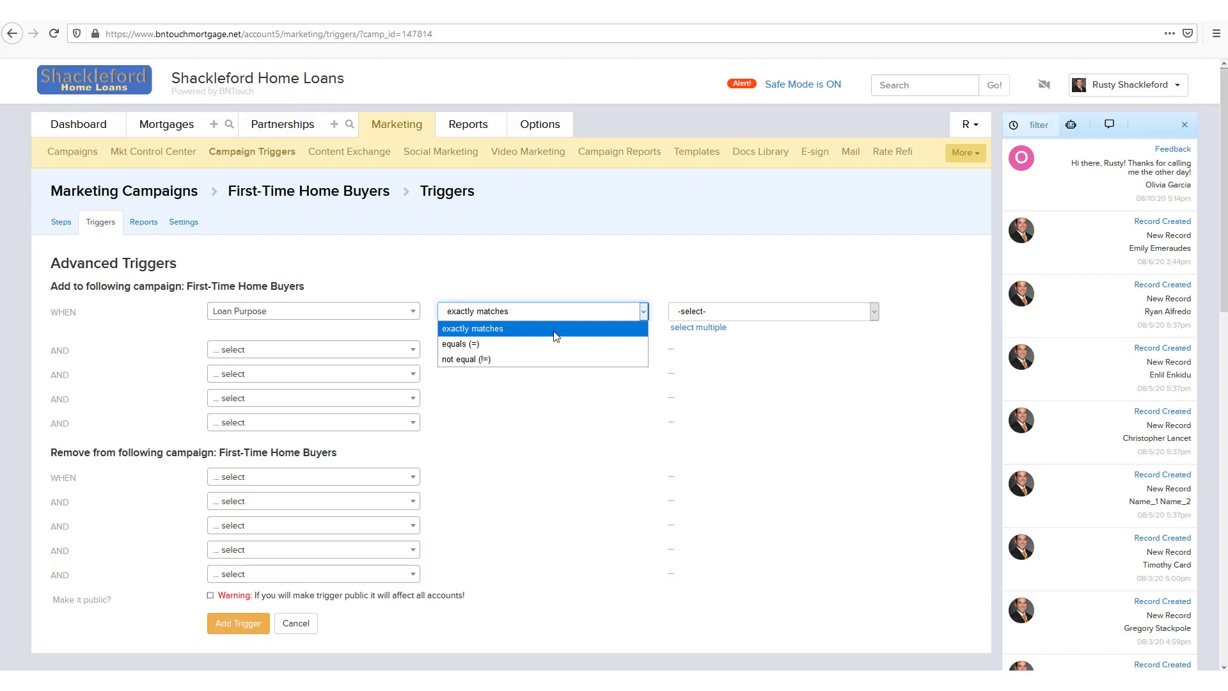
{"action": "left_click", "coordinate": [517, 329]}
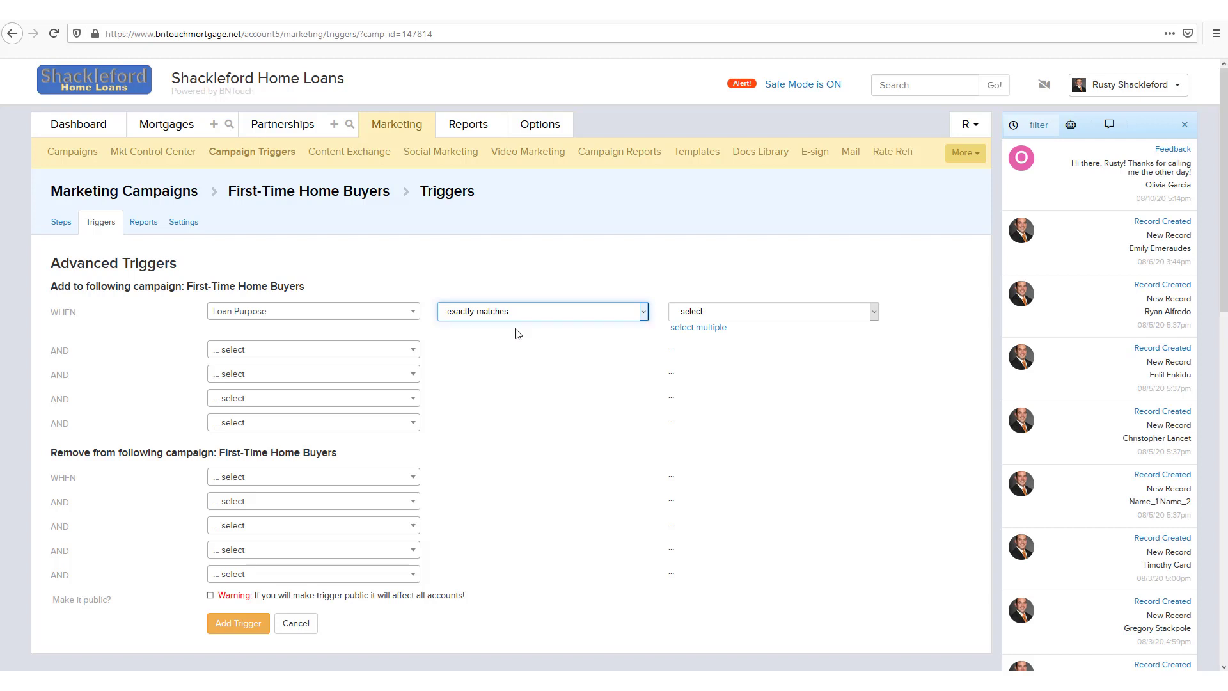
{"action": "left_click", "coordinate": [551, 351]}
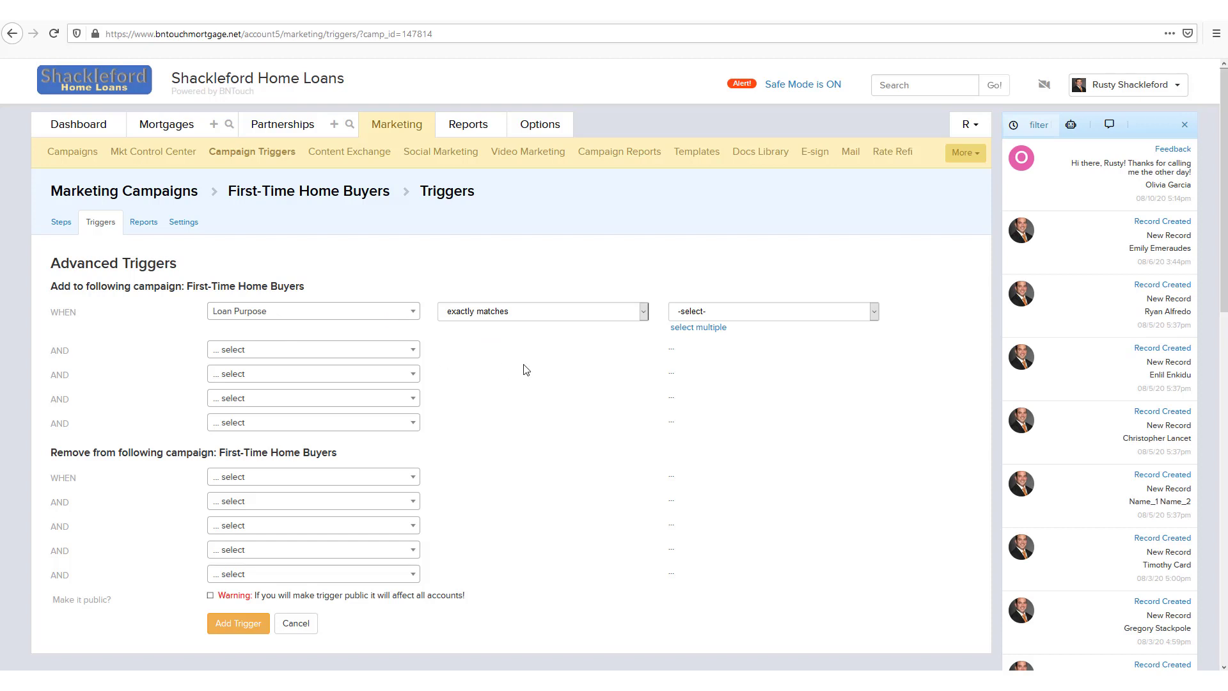
{"action": "left_click", "coordinate": [874, 315]}
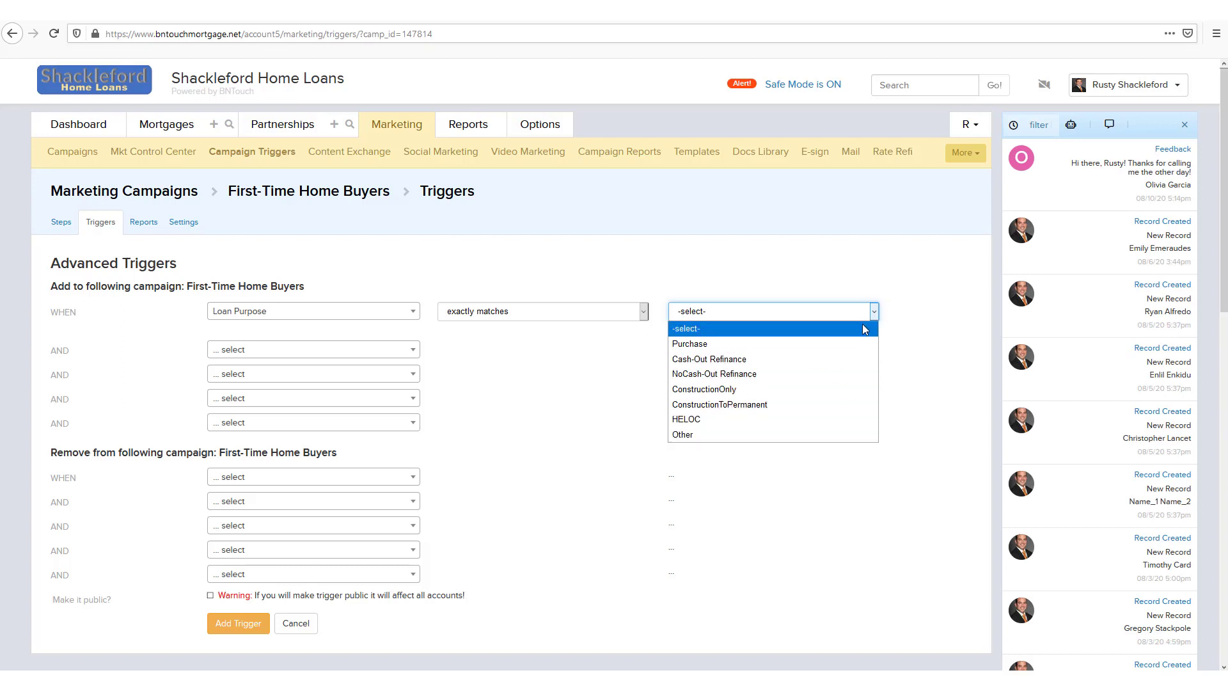
{"action": "left_click", "coordinate": [919, 333]}
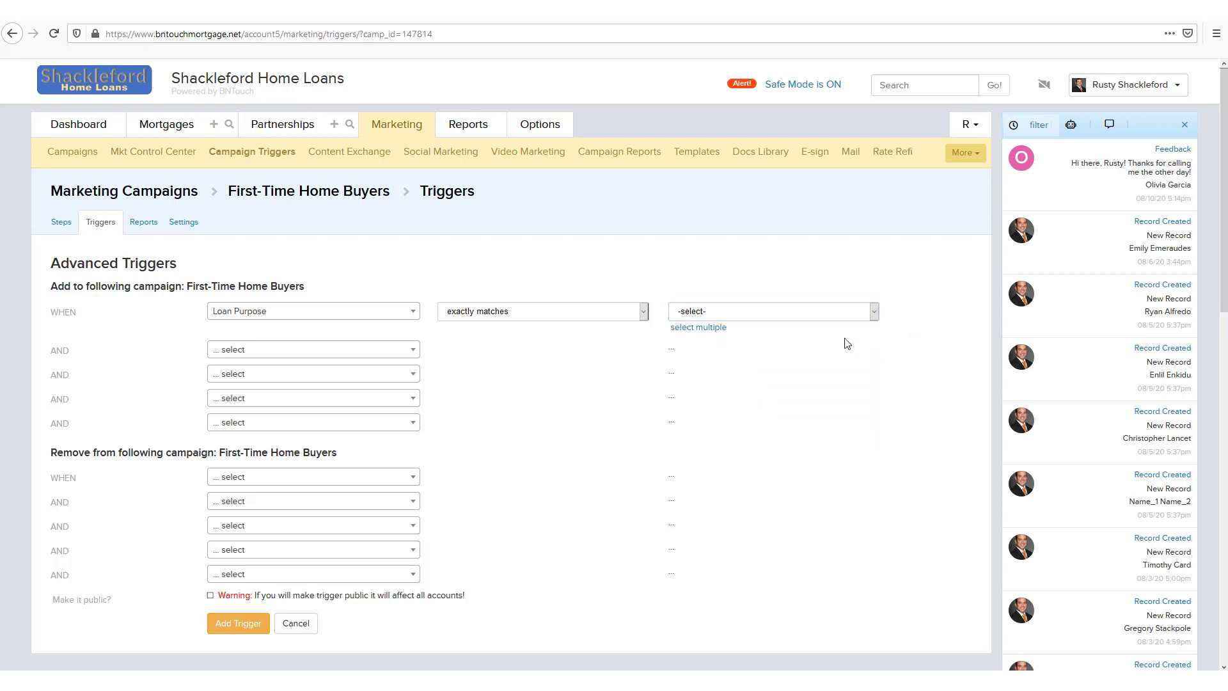
{"action": "left_click", "coordinate": [711, 330]}
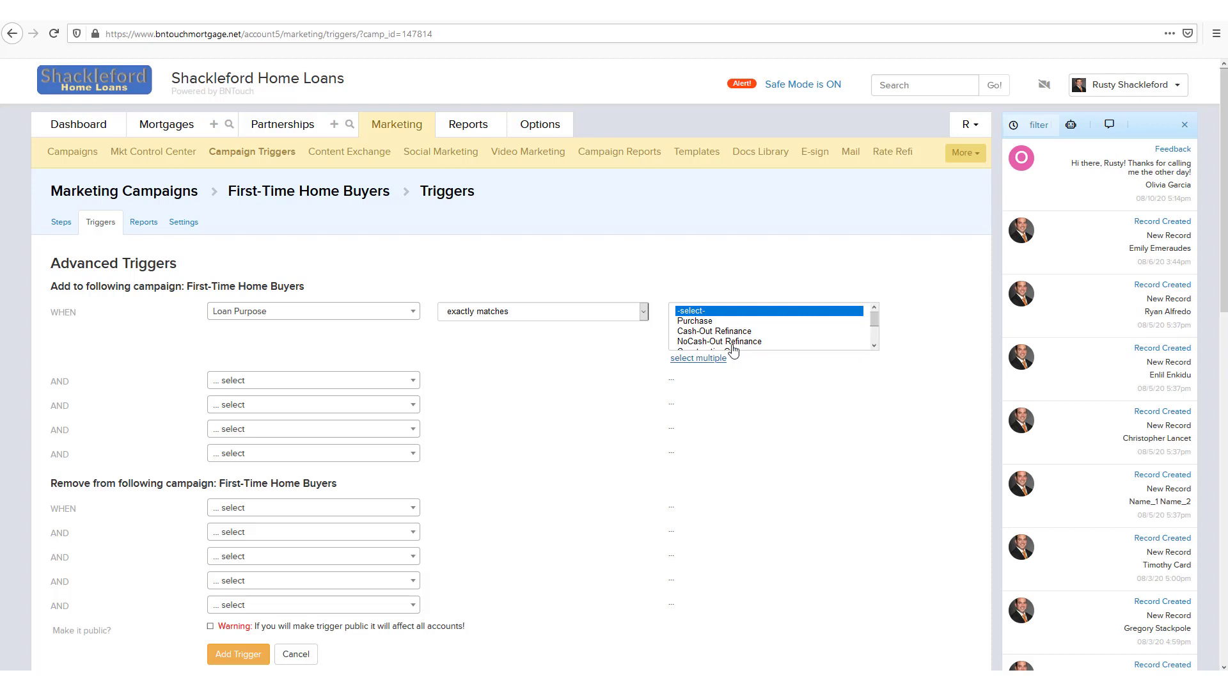
{"action": "left_click", "coordinate": [691, 323]}
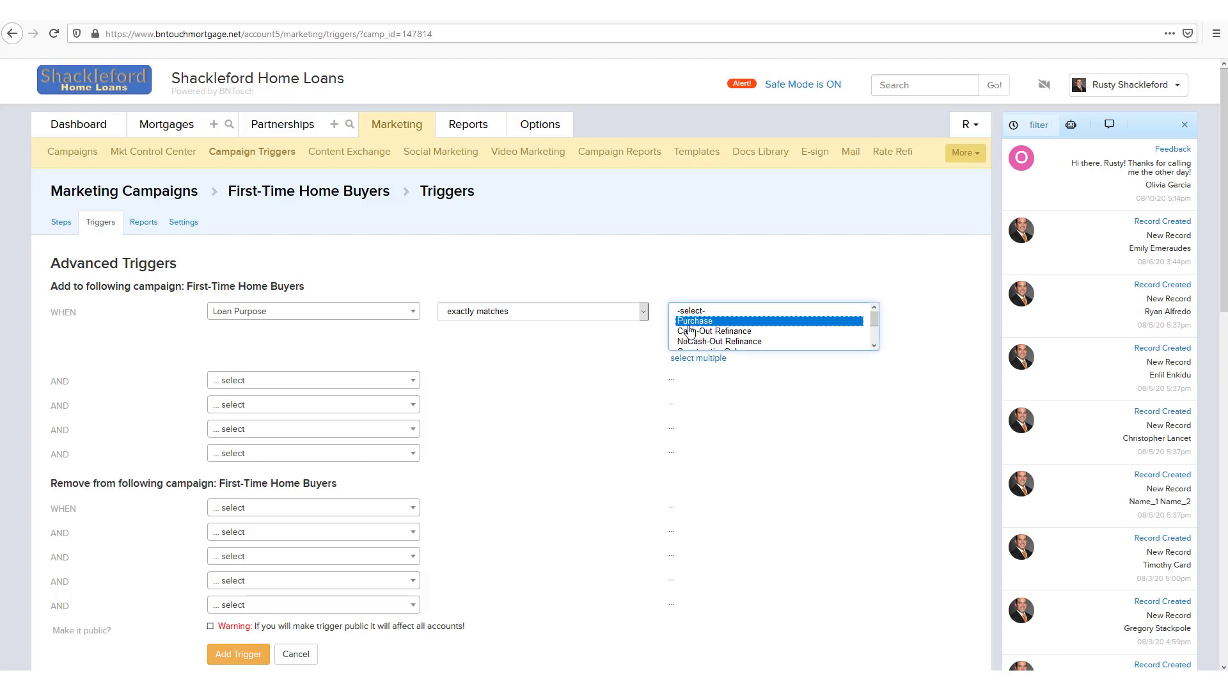
{"action": "left_click", "coordinate": [643, 353]}
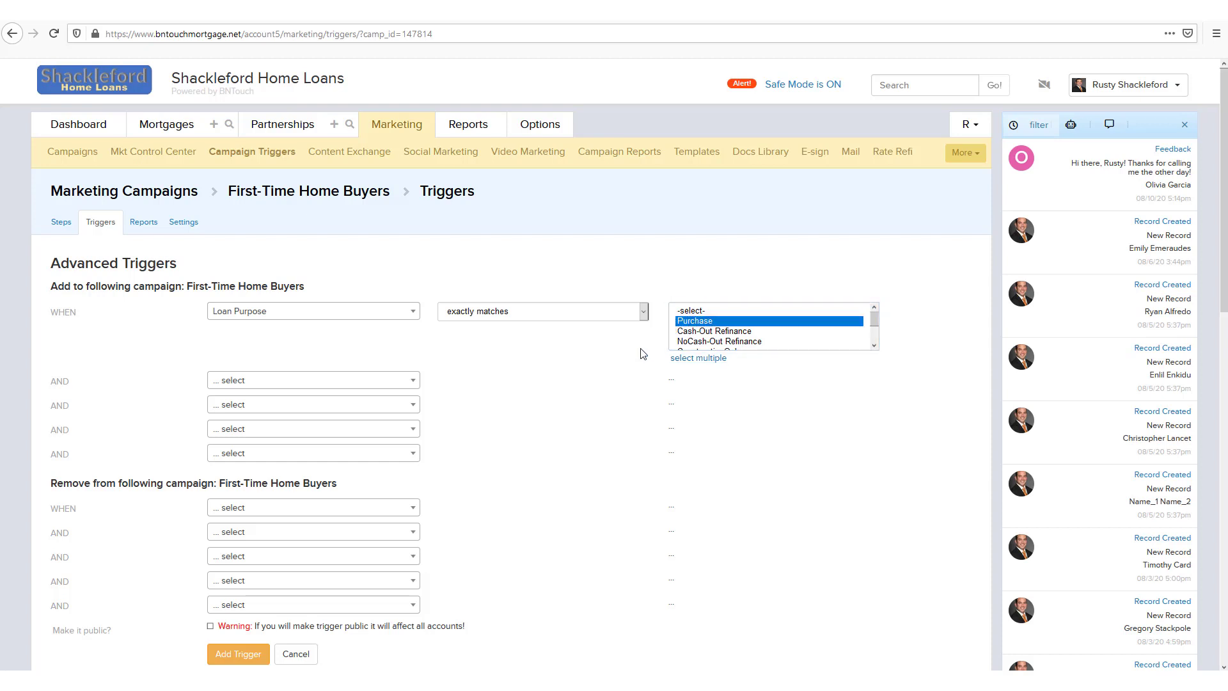
Add a second condition: Group equals (=) First Time Homebuyers.
{"action": "left_click", "coordinate": [224, 384]}
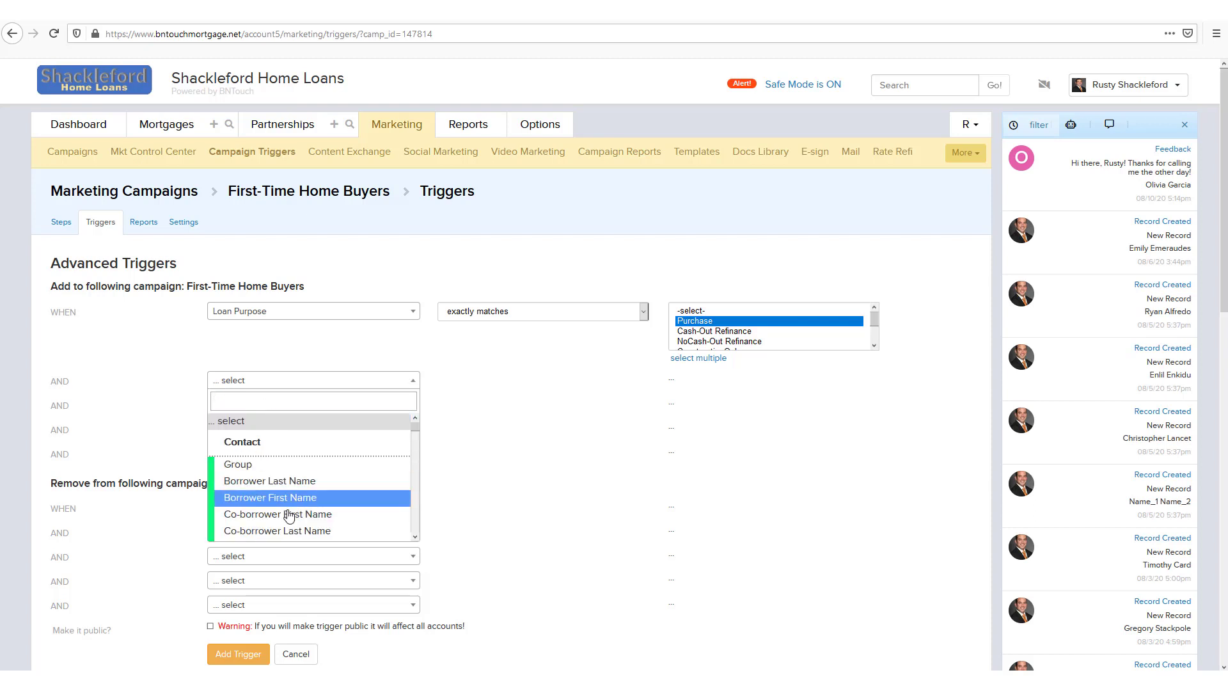
{"action": "left_click", "coordinate": [243, 469]}
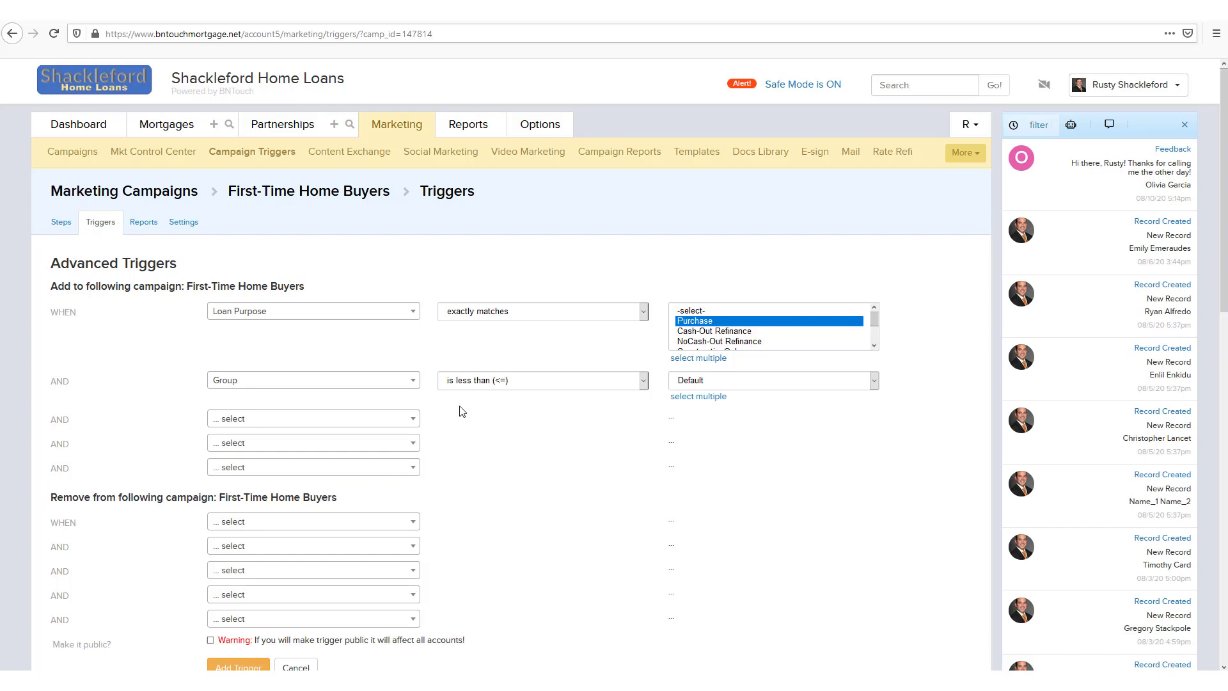
{"action": "left_click", "coordinate": [548, 384]}
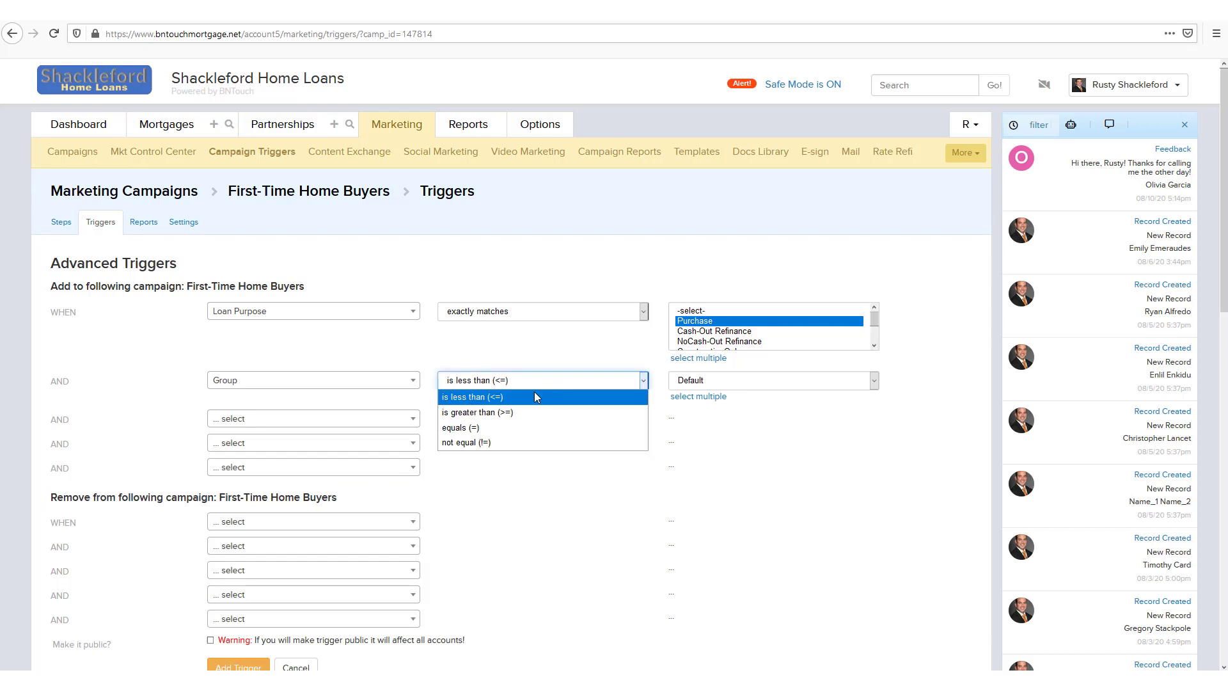
{"action": "left_click", "coordinate": [473, 427]}
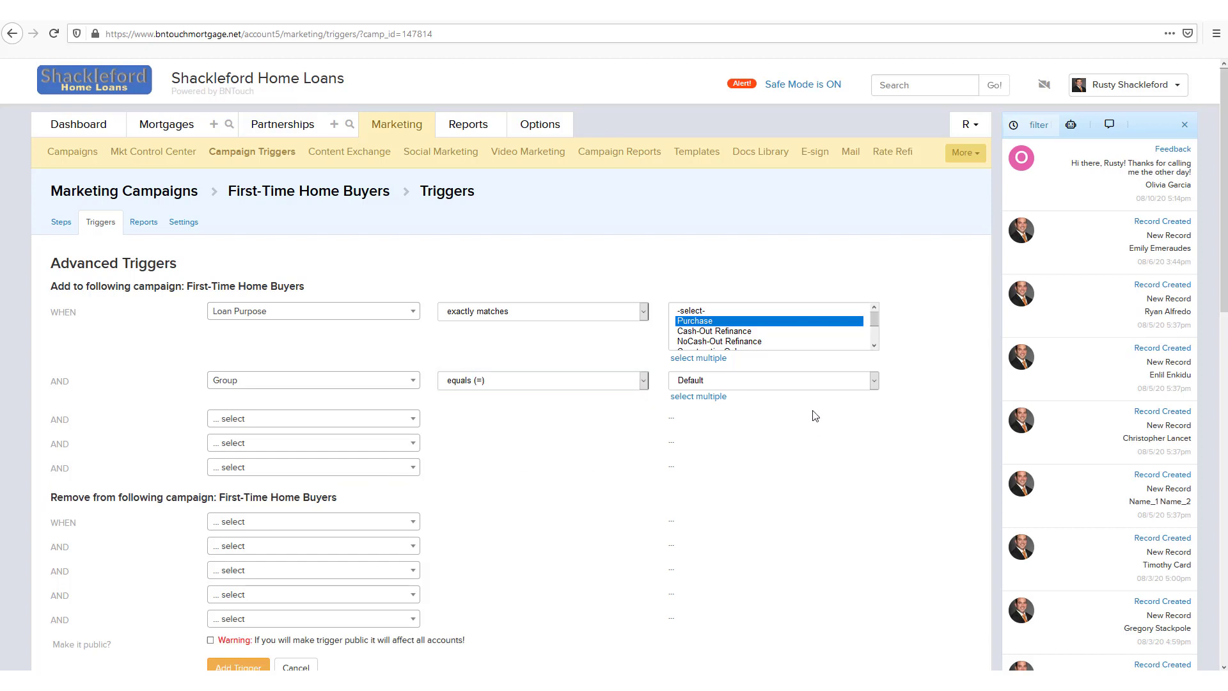
{"action": "left_click", "coordinate": [804, 382]}
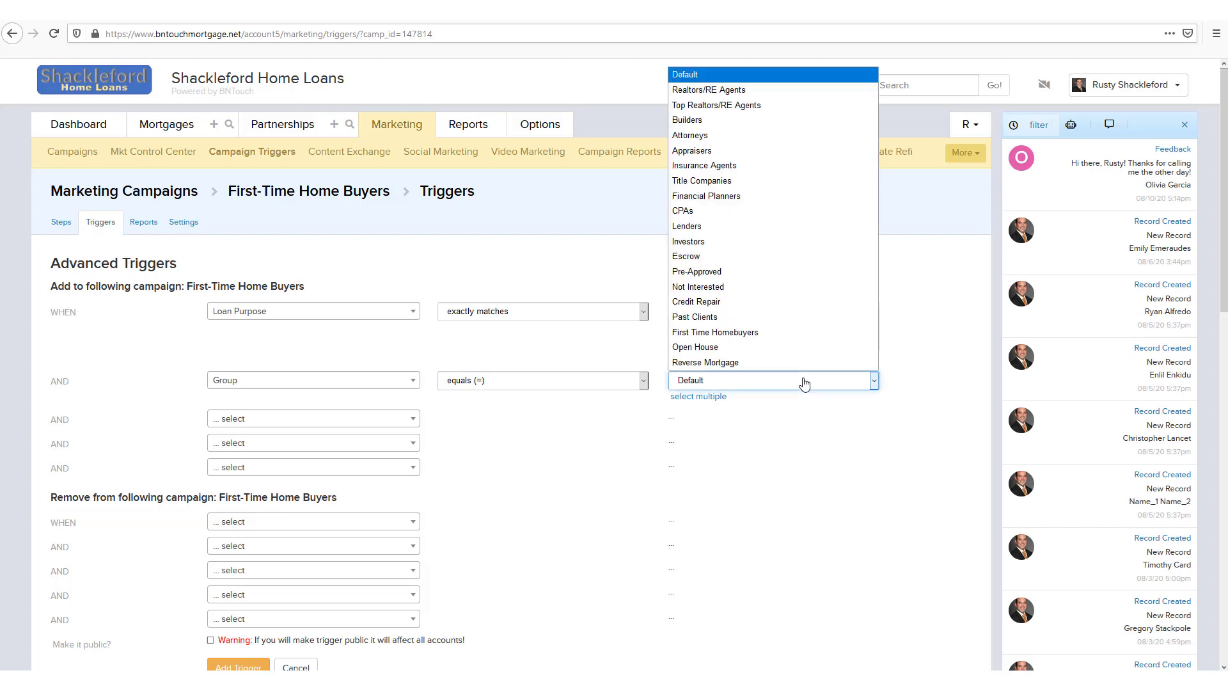
{"action": "left_click", "coordinate": [781, 333]}
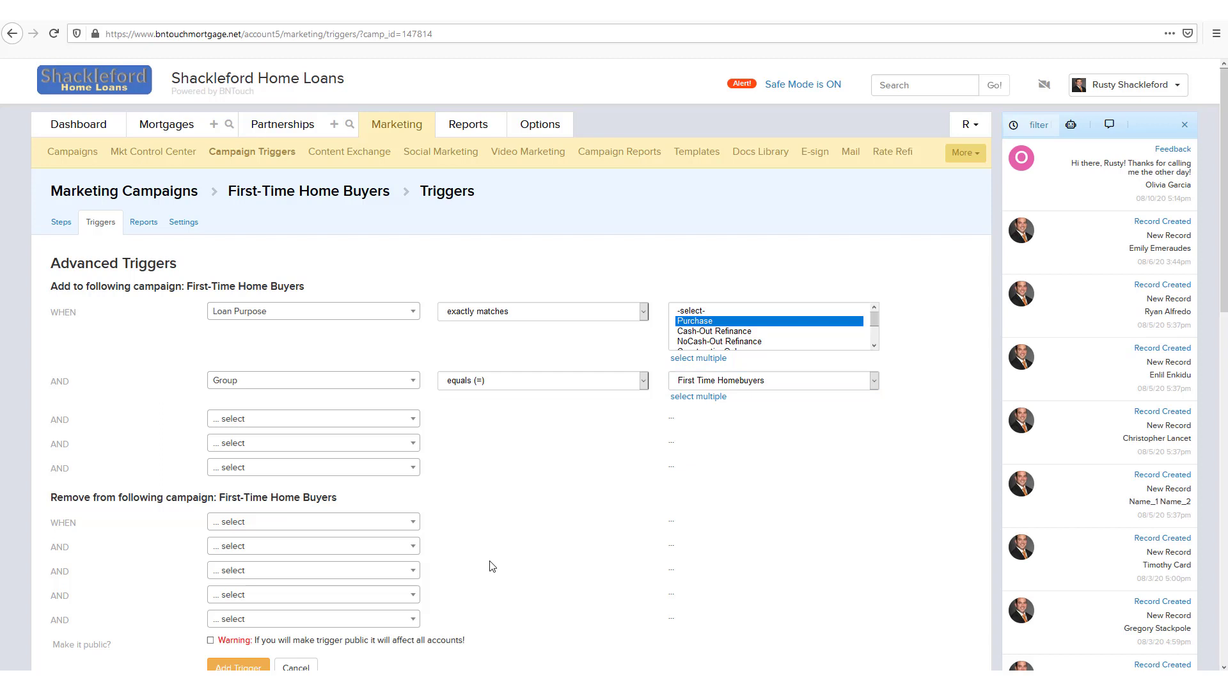
Add a removal condition: Marketing Sequence not equal (!=) Active Partner or Preferred Partner.
{"action": "scroll", "coordinate": [173, 542], "scroll_direction": "down", "scroll_amount": 3}
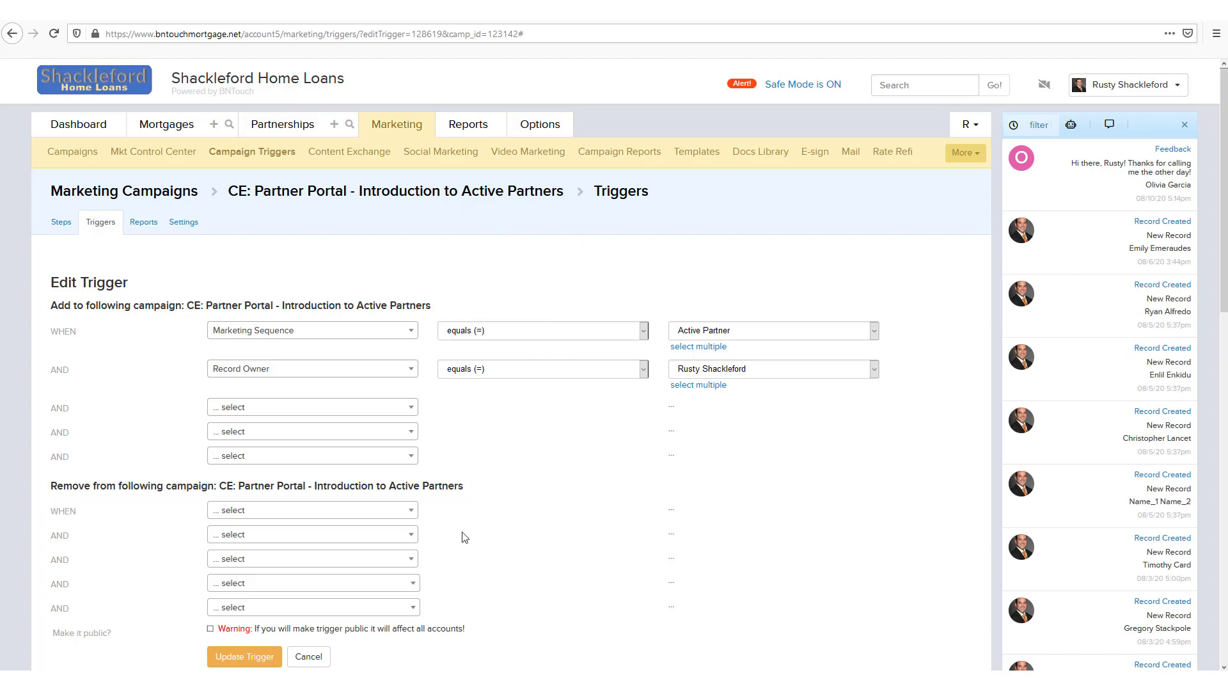
{"action": "left_click", "coordinate": [371, 515]}
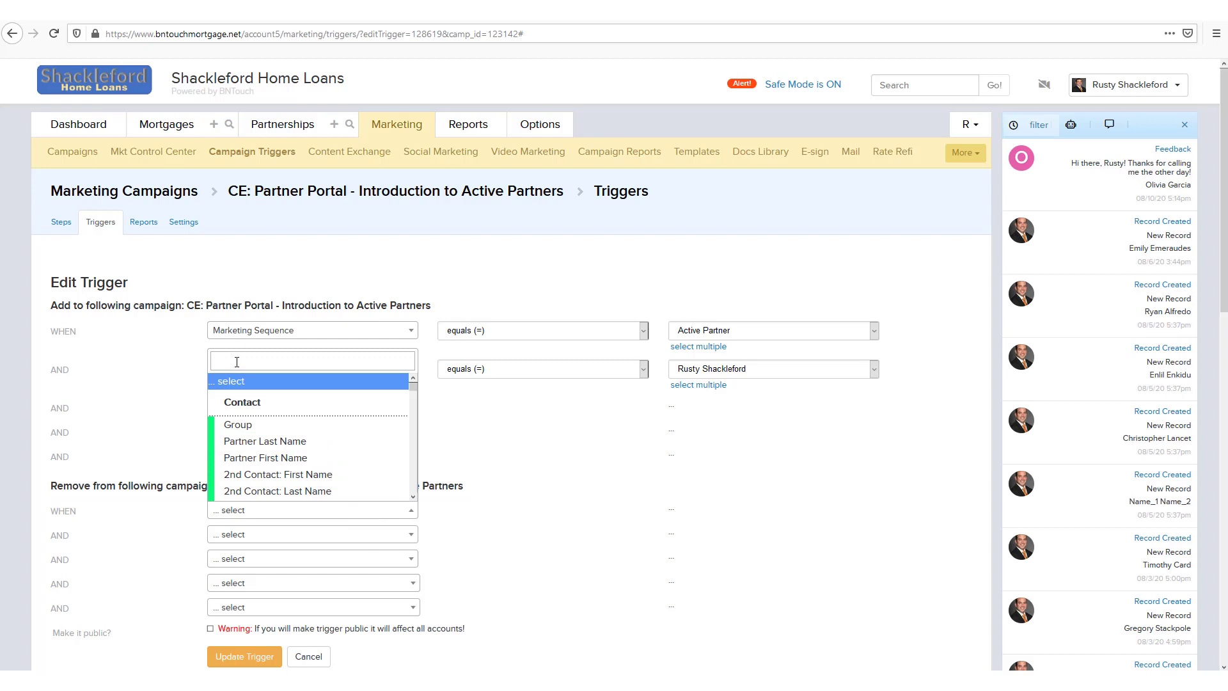
{"action": "type", "text": "marketing"}
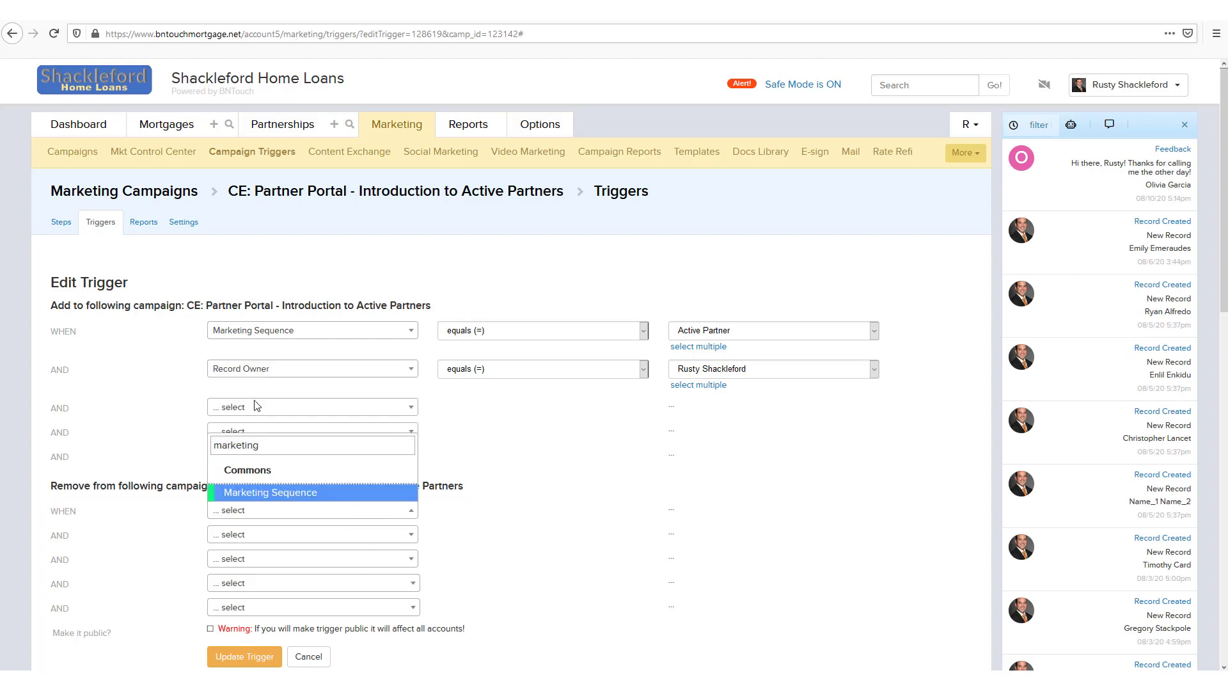
{"action": "left_click", "coordinate": [306, 492]}
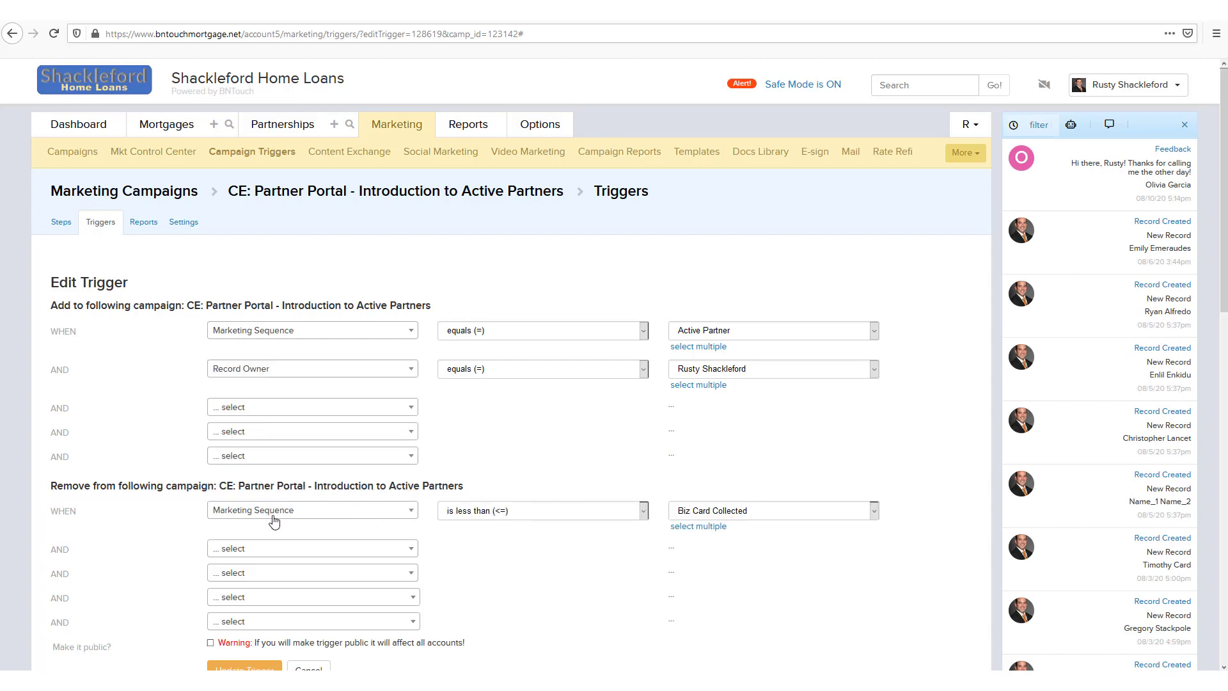
{"action": "left_click", "coordinate": [579, 520]}
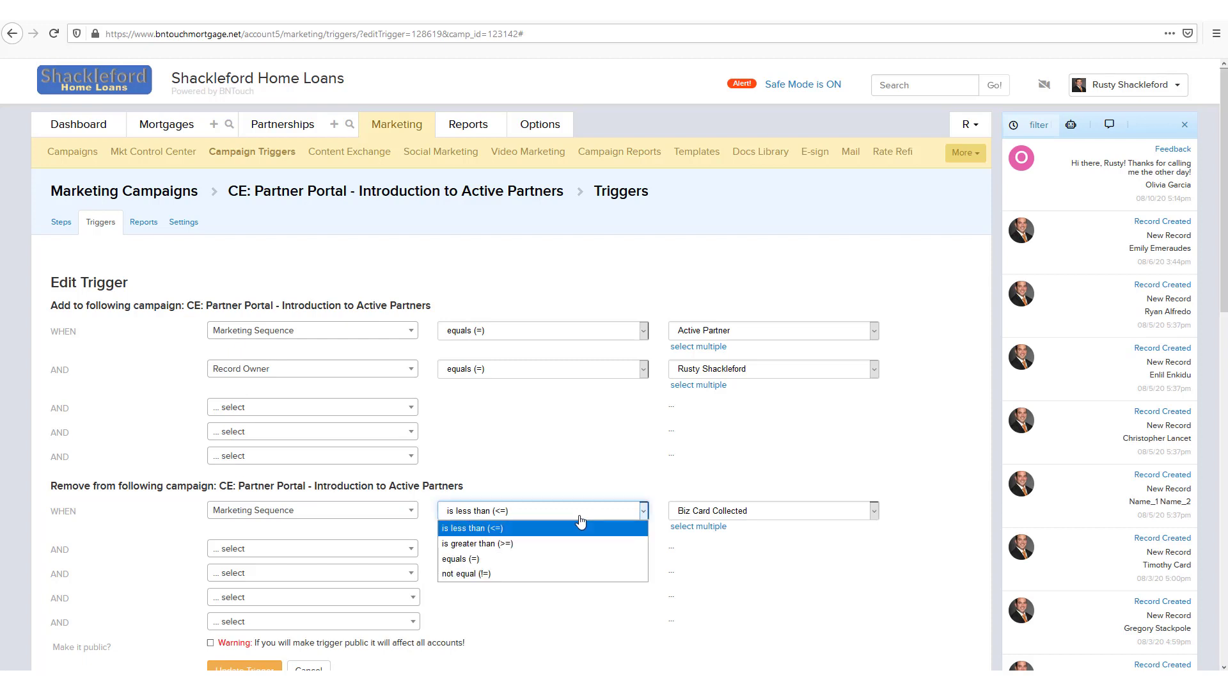
{"action": "left_click", "coordinate": [490, 573]}
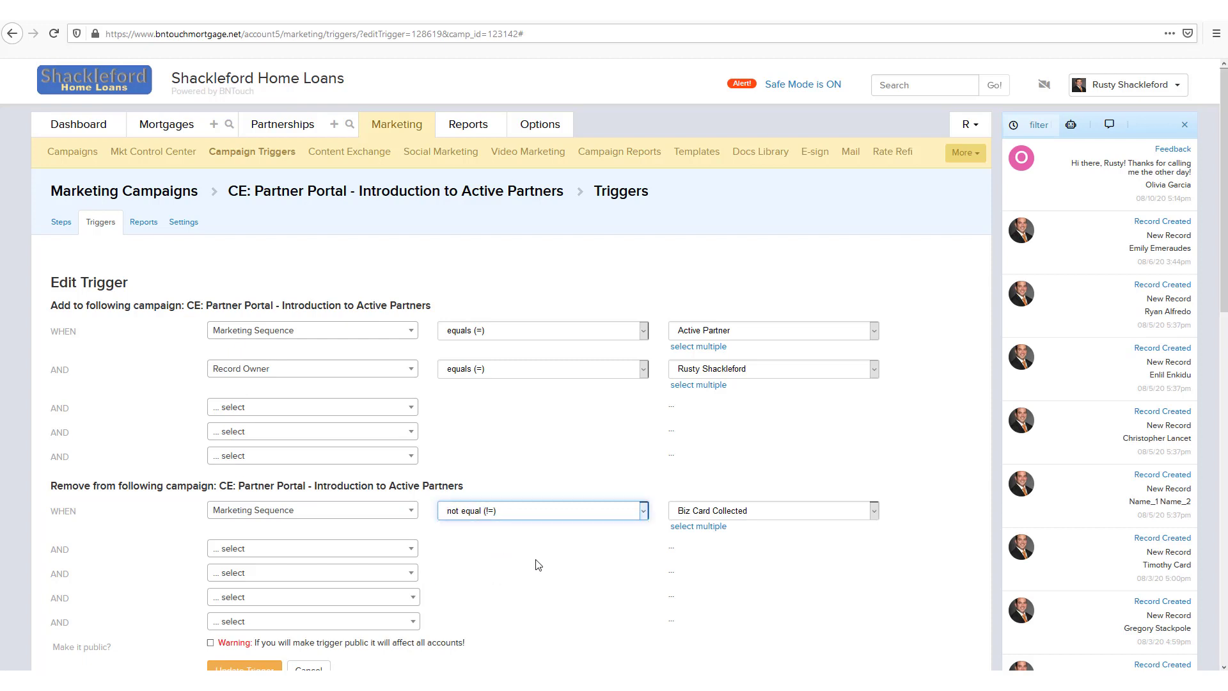
{"action": "left_click", "coordinate": [704, 527]}
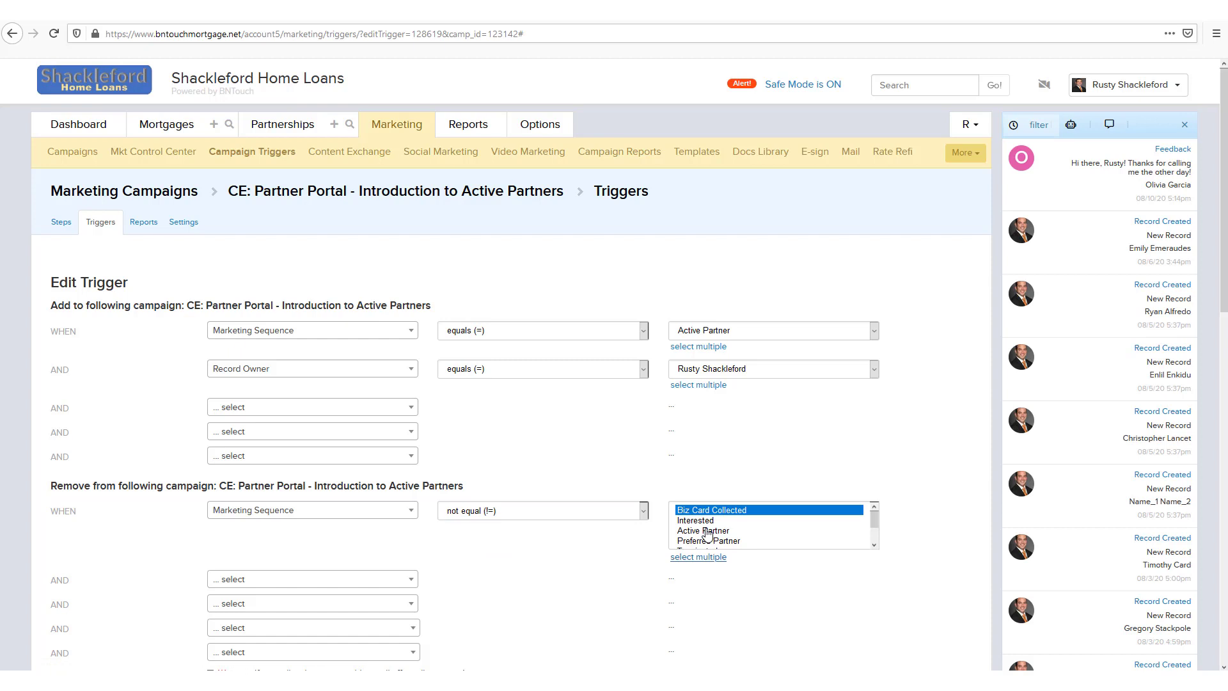
{"action": "left_click", "coordinate": [707, 532]}
{"action": "left_click", "coordinate": [723, 541], "text": "ctrl"}
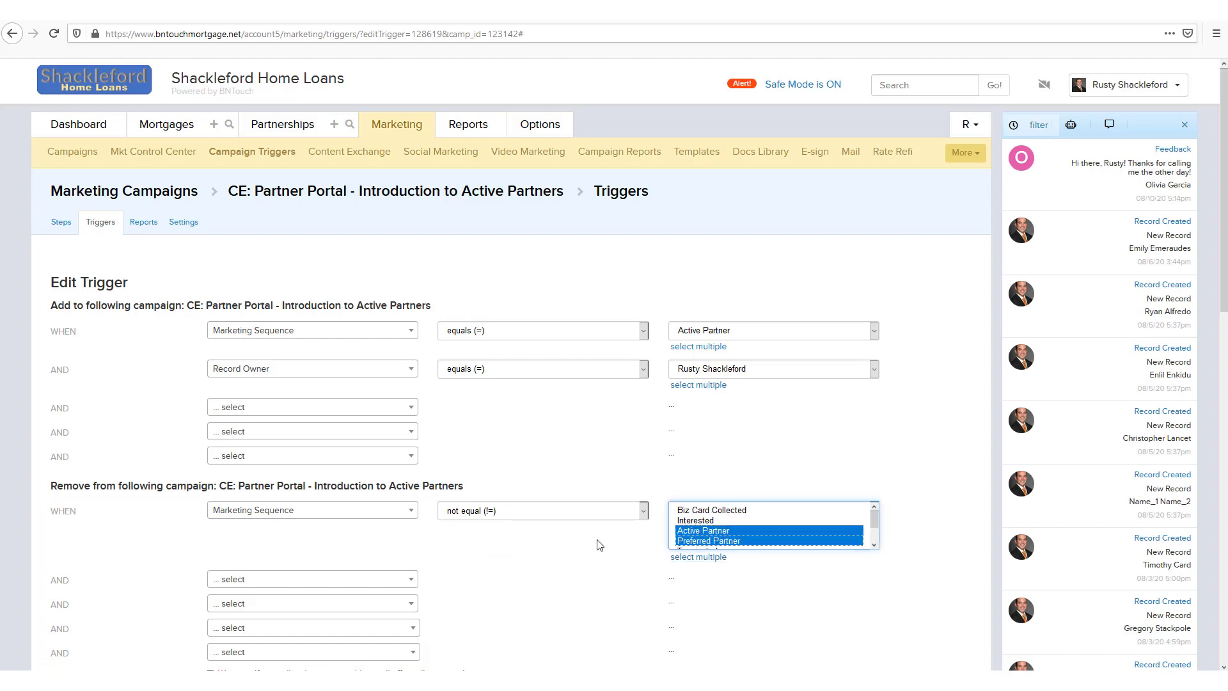
{"action": "left_click", "coordinate": [563, 549]}
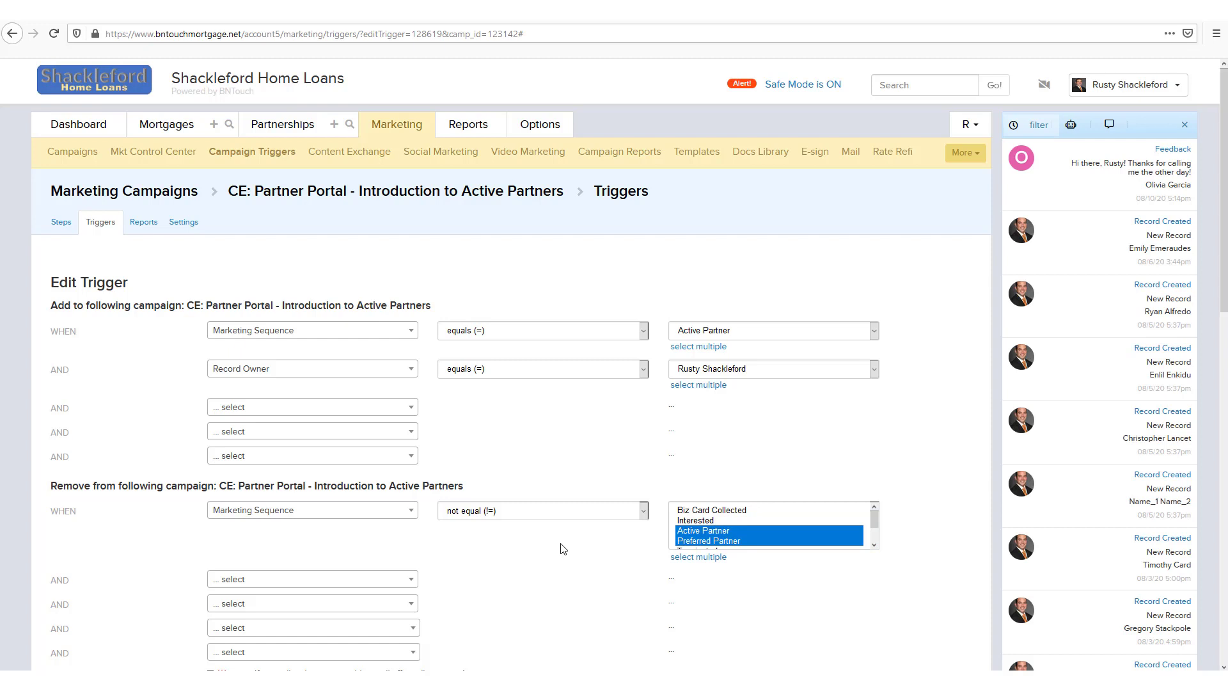
Save the trigger with Update Trigger and tick the first row in the Advanced Triggers table.
{"action": "scroll", "coordinate": [563, 548], "scroll_direction": "down", "scroll_amount": 3}
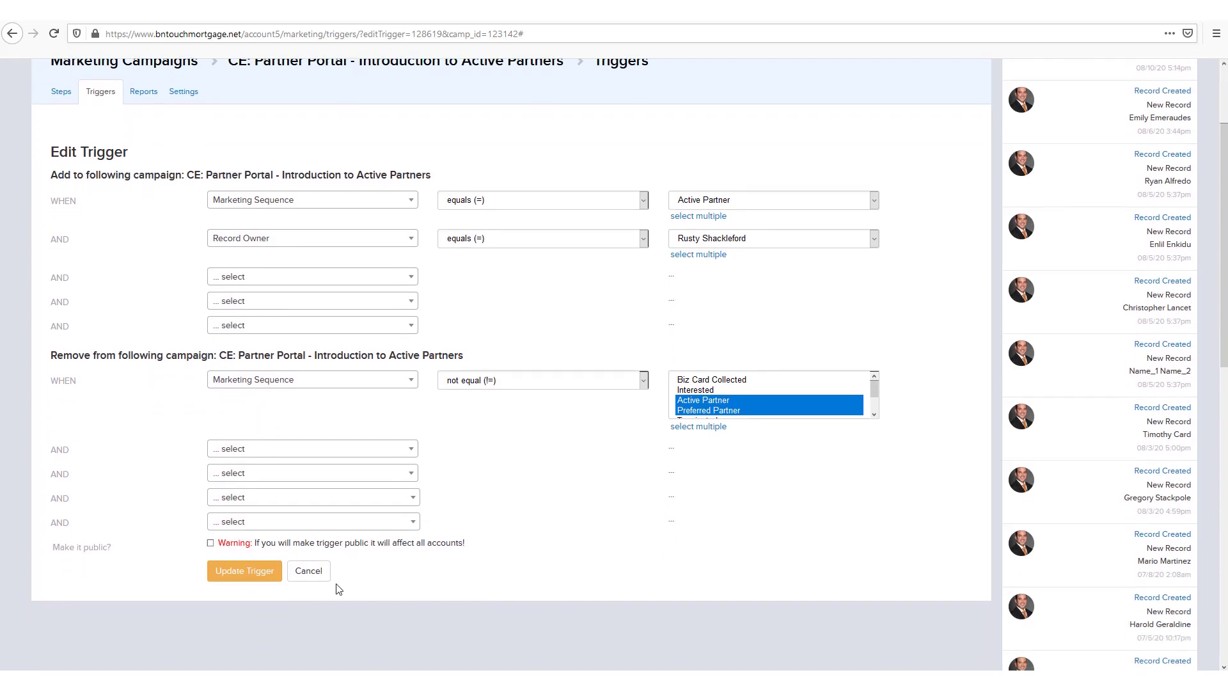
{"action": "left_click", "coordinate": [264, 580]}
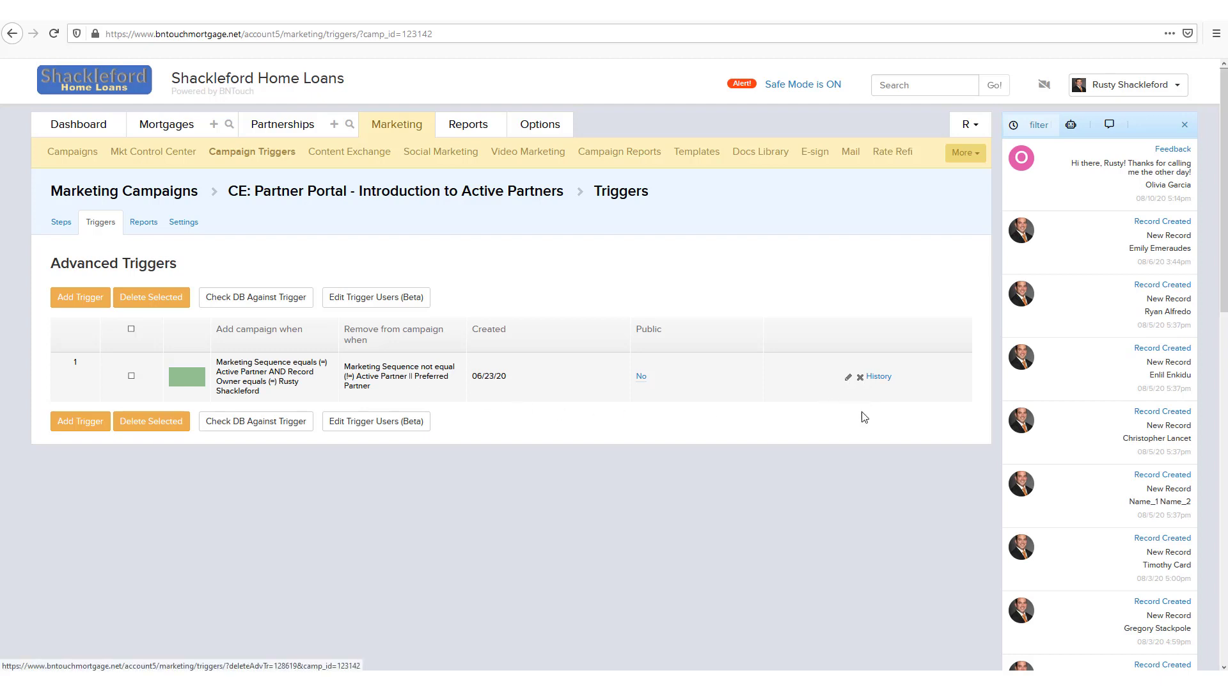
{"action": "left_click", "coordinate": [132, 329]}
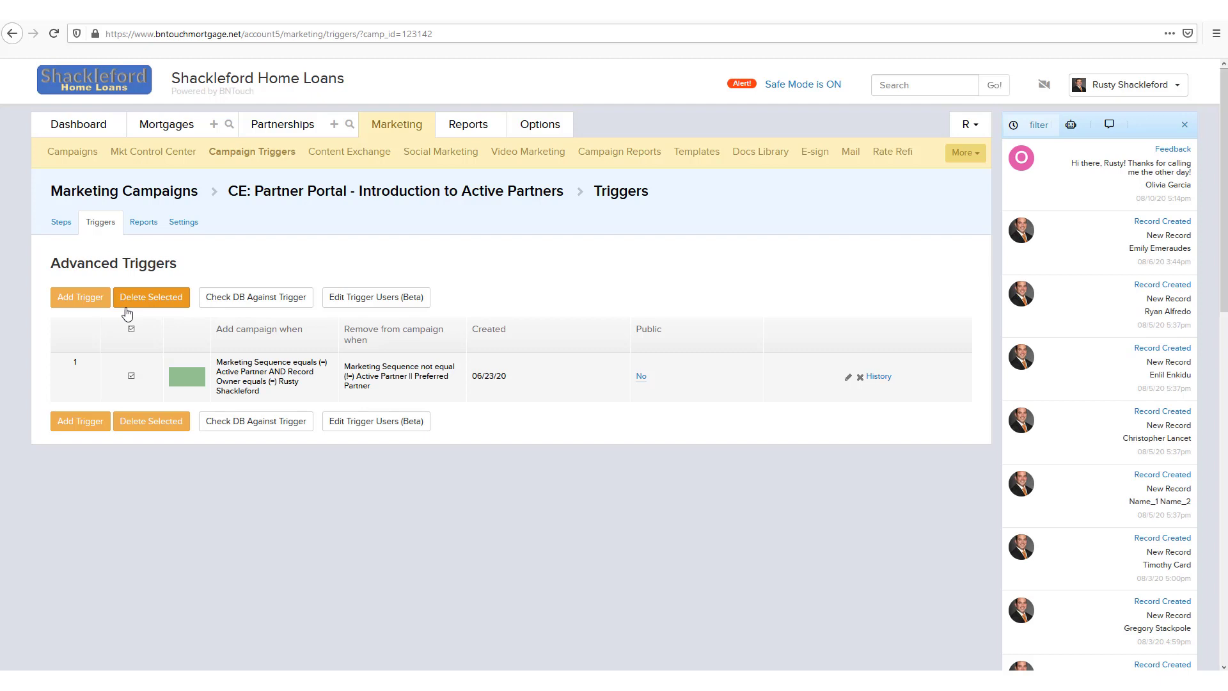
{"action": "left_click", "coordinate": [131, 376]}
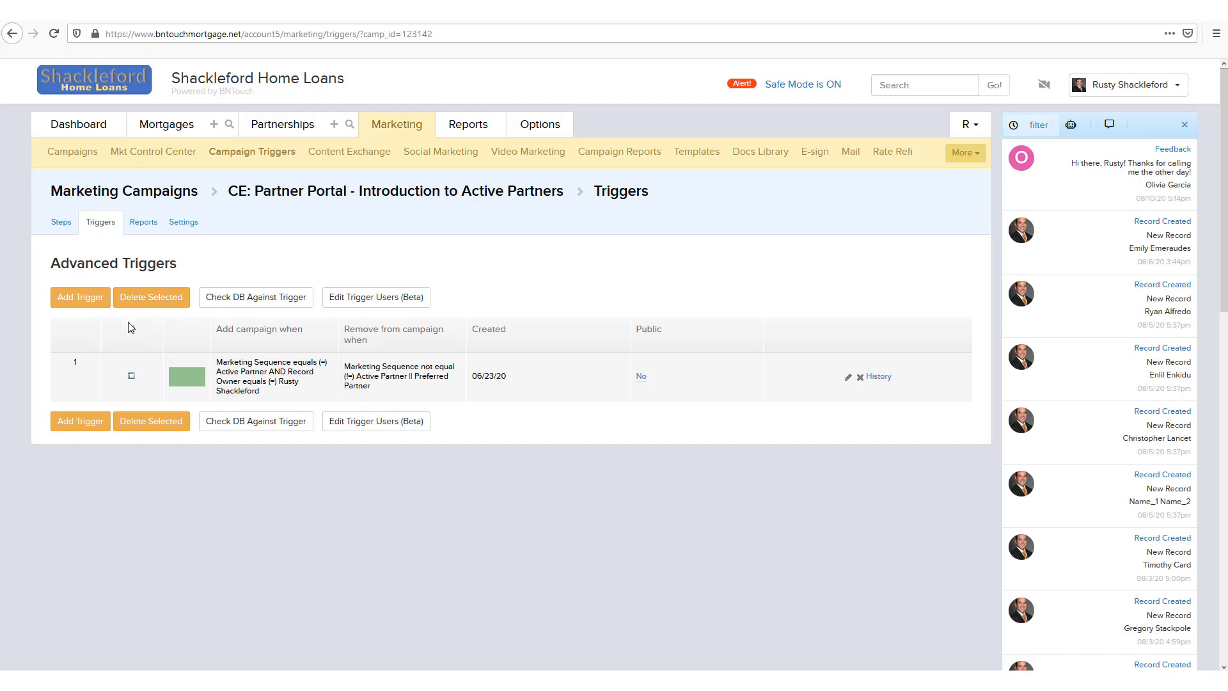
{"action": "left_click", "coordinate": [131, 376]}
Check the database against the trigger, showing 9 add and 0 removal matches, then return to Campaigns.
{"action": "left_click", "coordinate": [308, 305]}
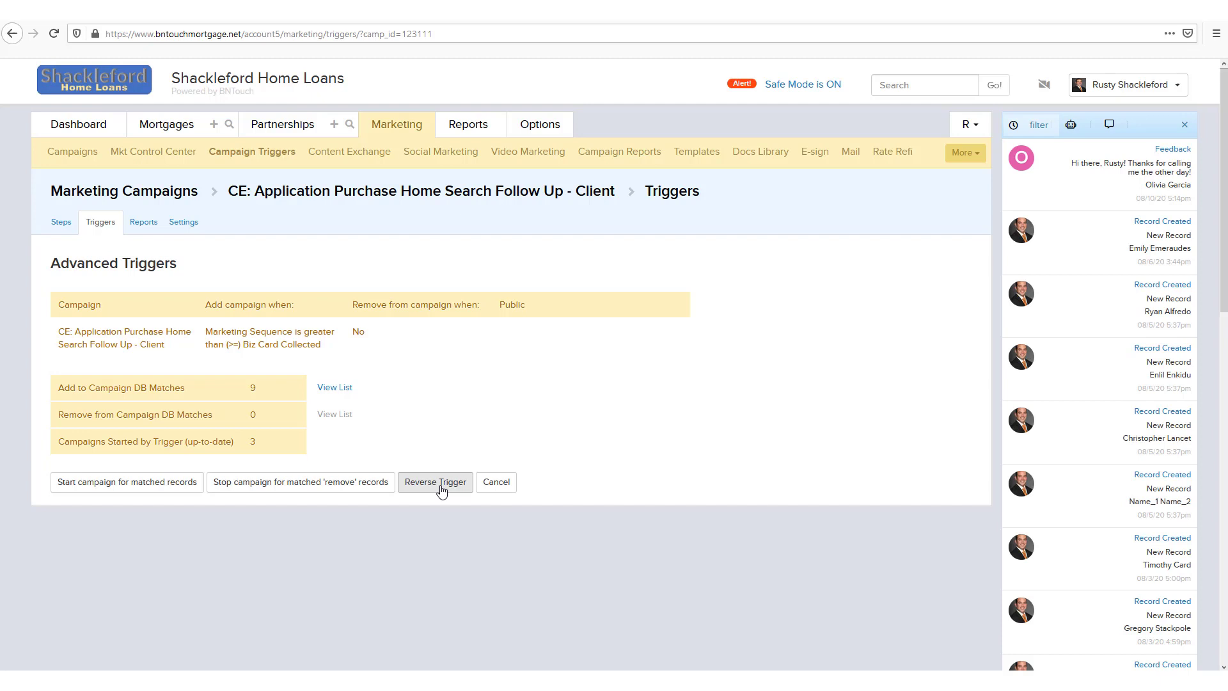
{"action": "left_click", "coordinate": [394, 126]}
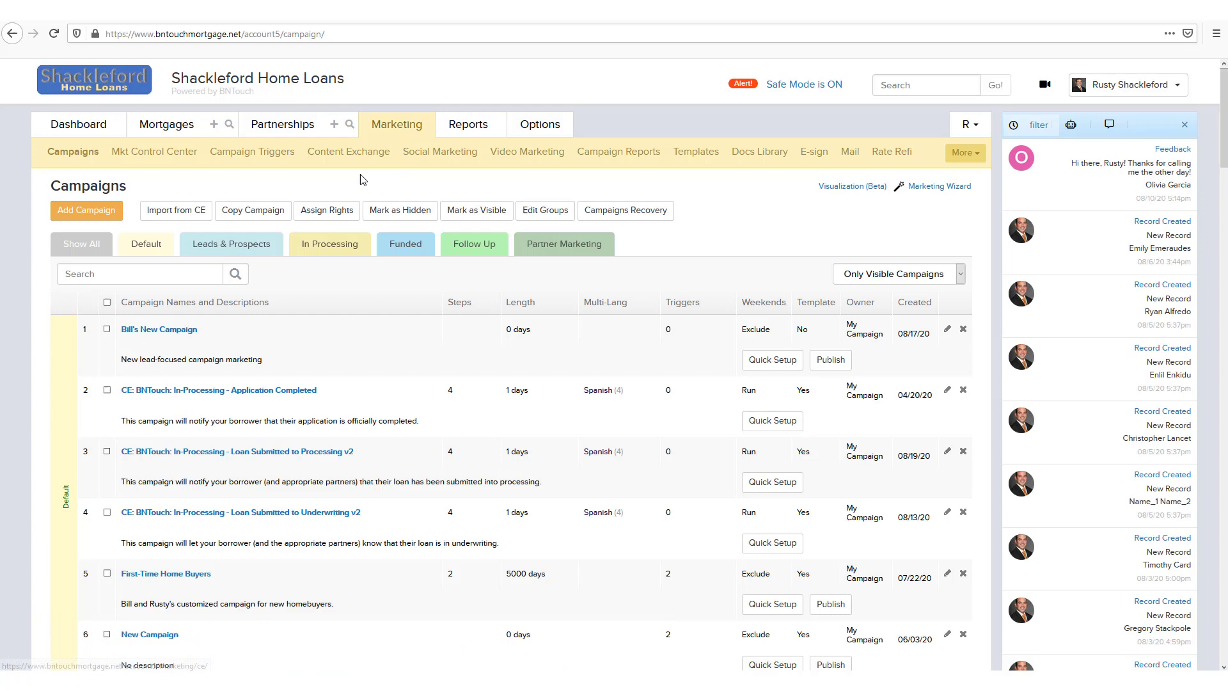
Open Campaign Triggers and scroll through the triggers for all campaigns.
{"action": "left_click", "coordinate": [229, 164]}
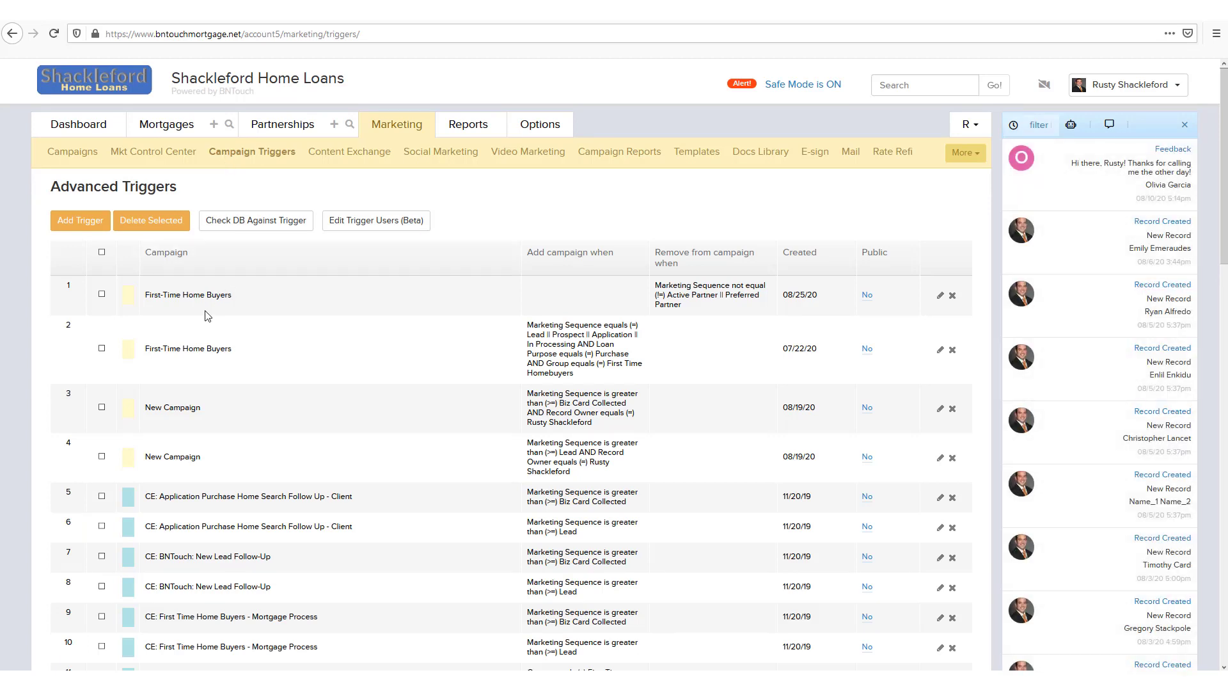
{"action": "scroll", "coordinate": [45, 325], "scroll_direction": "down", "scroll_amount": 6}
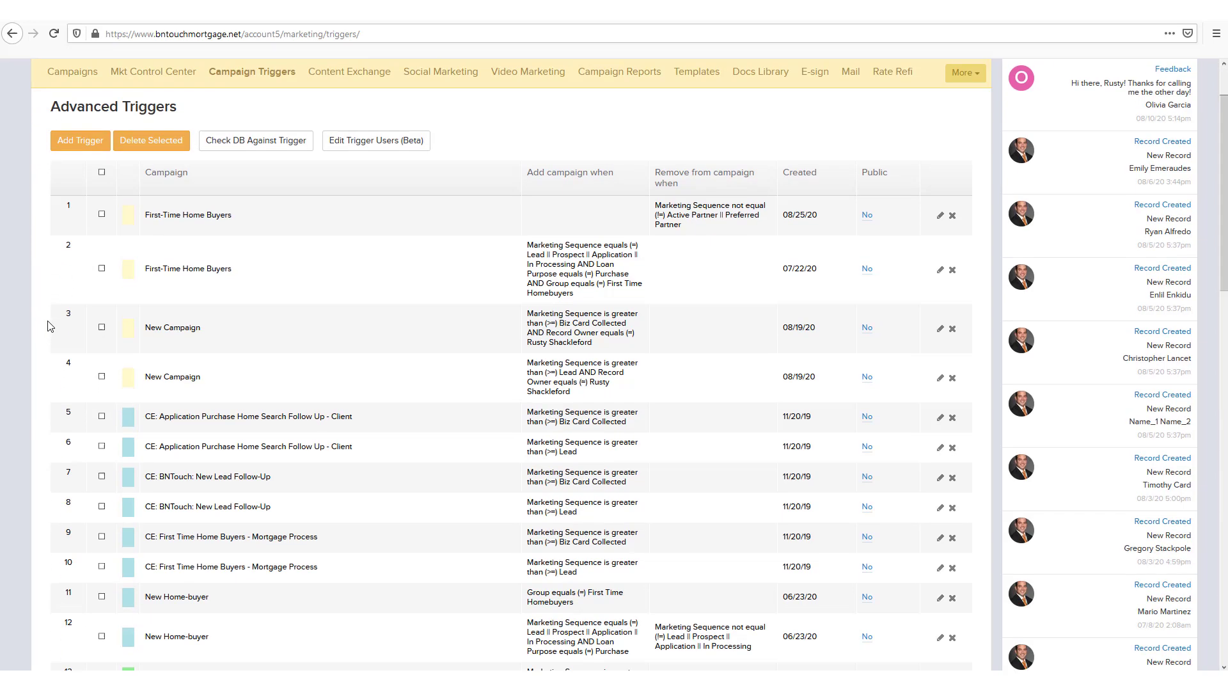
{"action": "scroll", "coordinate": [48, 326], "scroll_direction": "down", "scroll_amount": 9}
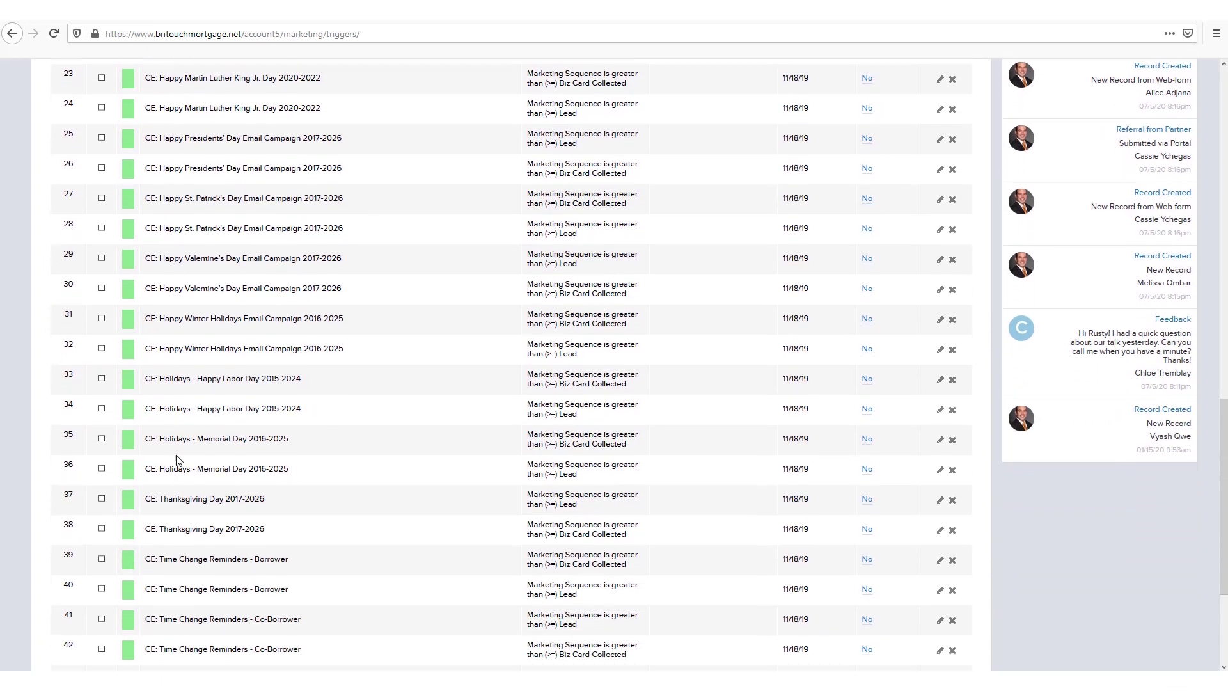
{"action": "scroll", "coordinate": [185, 391], "scroll_direction": "up", "scroll_amount": 8}
{"action": "scroll", "coordinate": [203, 389], "scroll_direction": "up", "scroll_amount": 8}
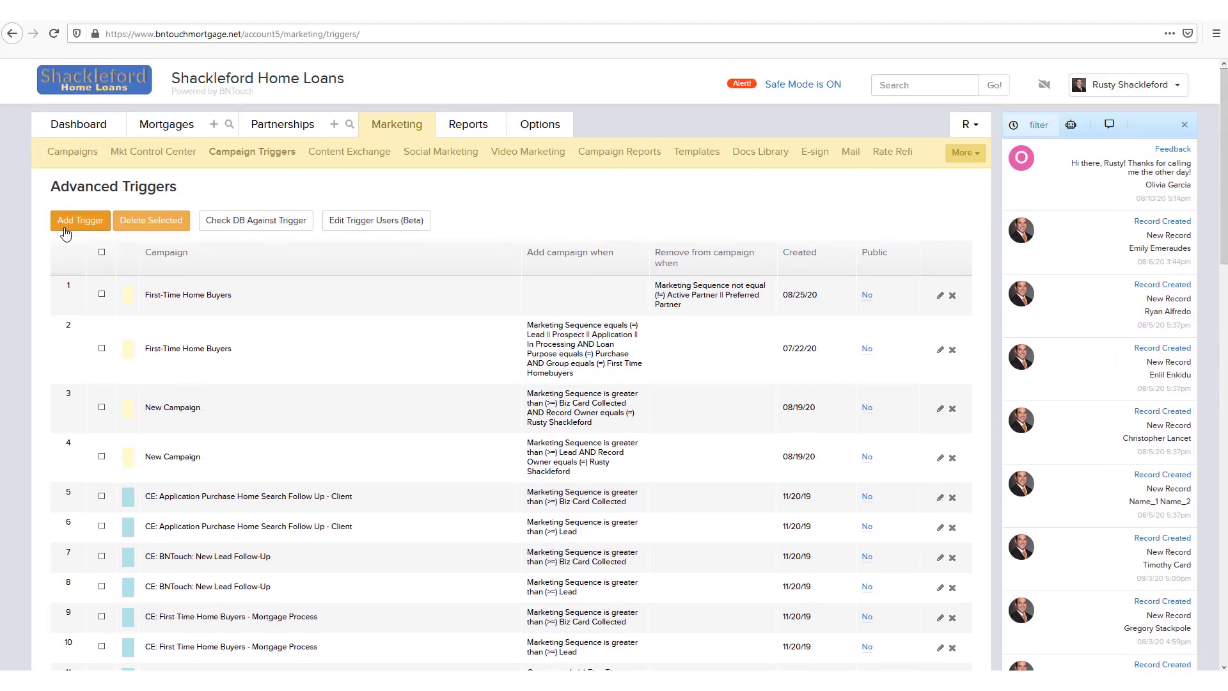
Add a new trigger and search the campaign picker for 'New Hom'.
{"action": "left_click", "coordinate": [72, 223]}
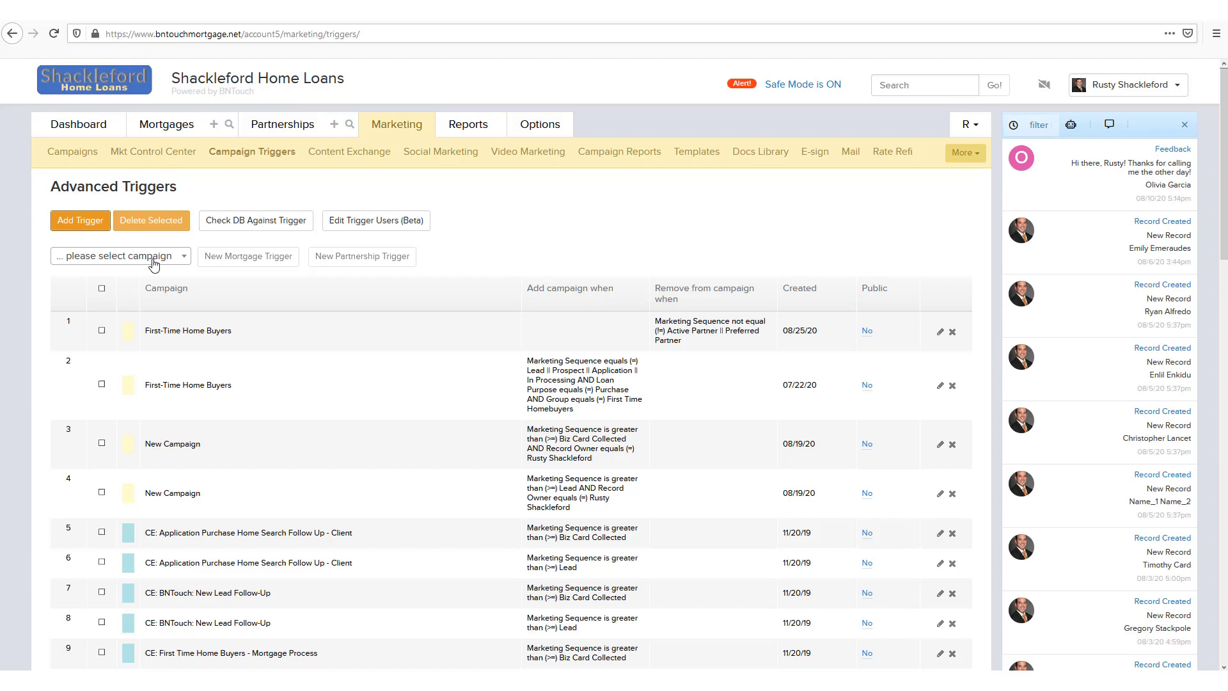
{"action": "left_click", "coordinate": [153, 258]}
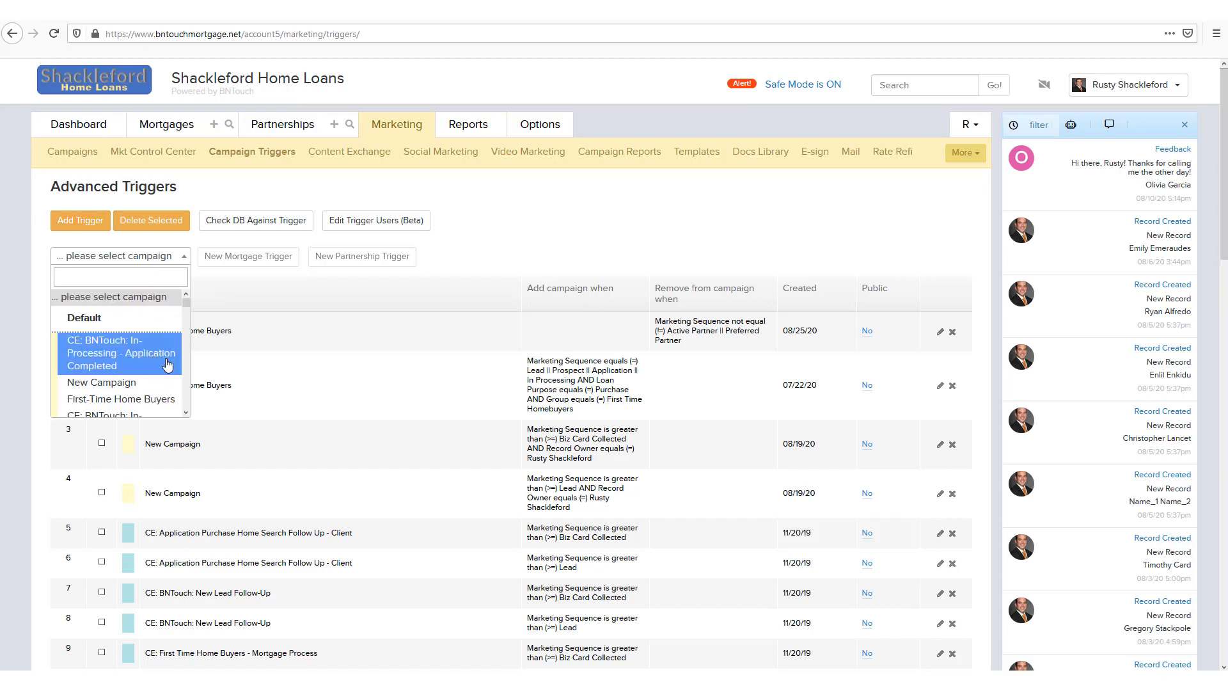
{"action": "left_click_drag", "start_coordinate": [186, 302], "coordinate": [189, 310]}
{"action": "scroll", "coordinate": [186, 301], "scroll_direction": "down", "scroll_amount": 5}
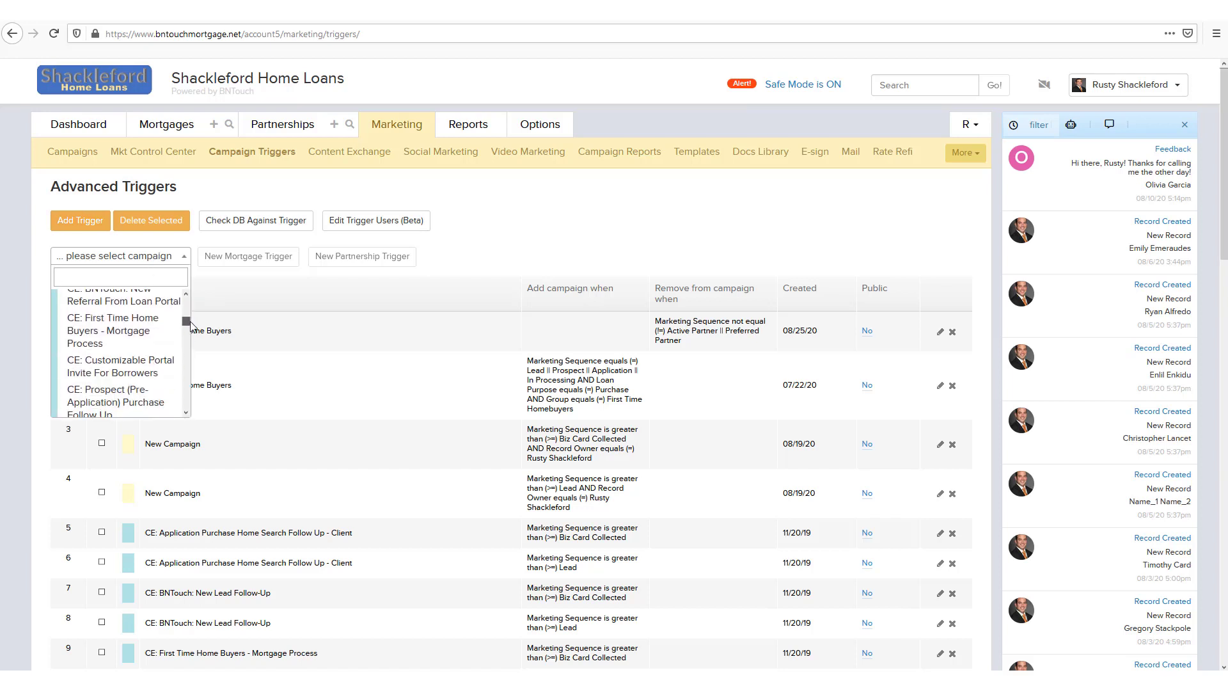
{"action": "scroll", "coordinate": [187, 301], "scroll_direction": "up", "scroll_amount": 6}
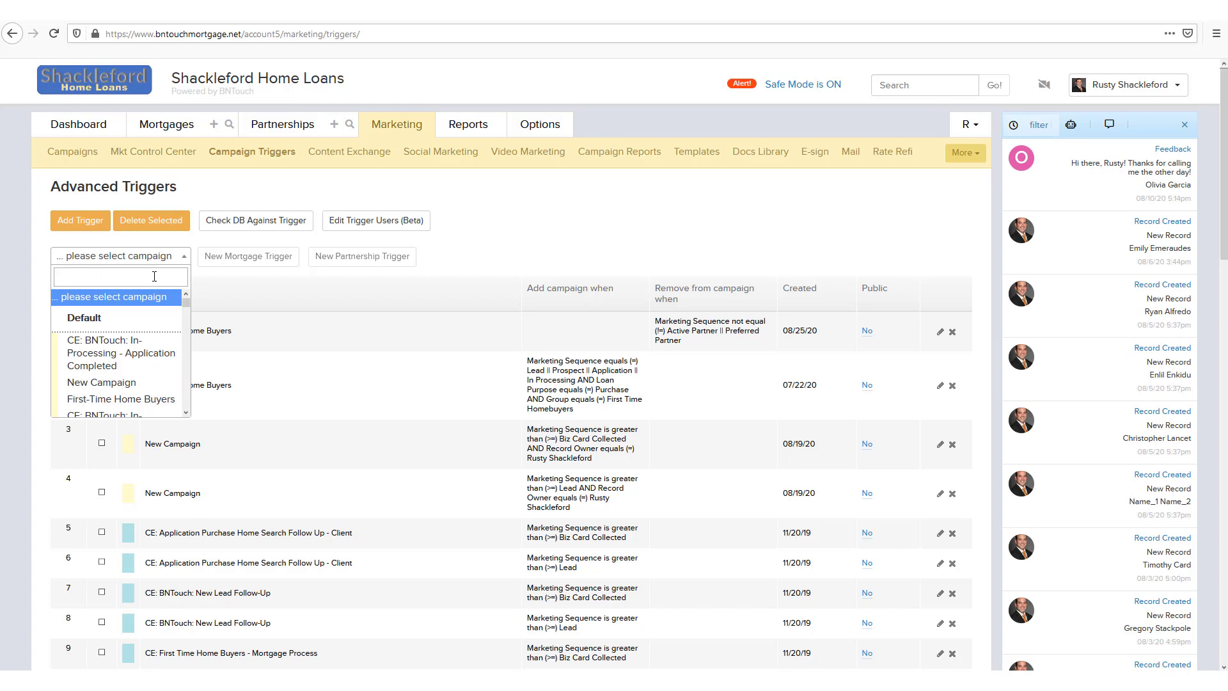
{"action": "type", "text": "New Hom"}
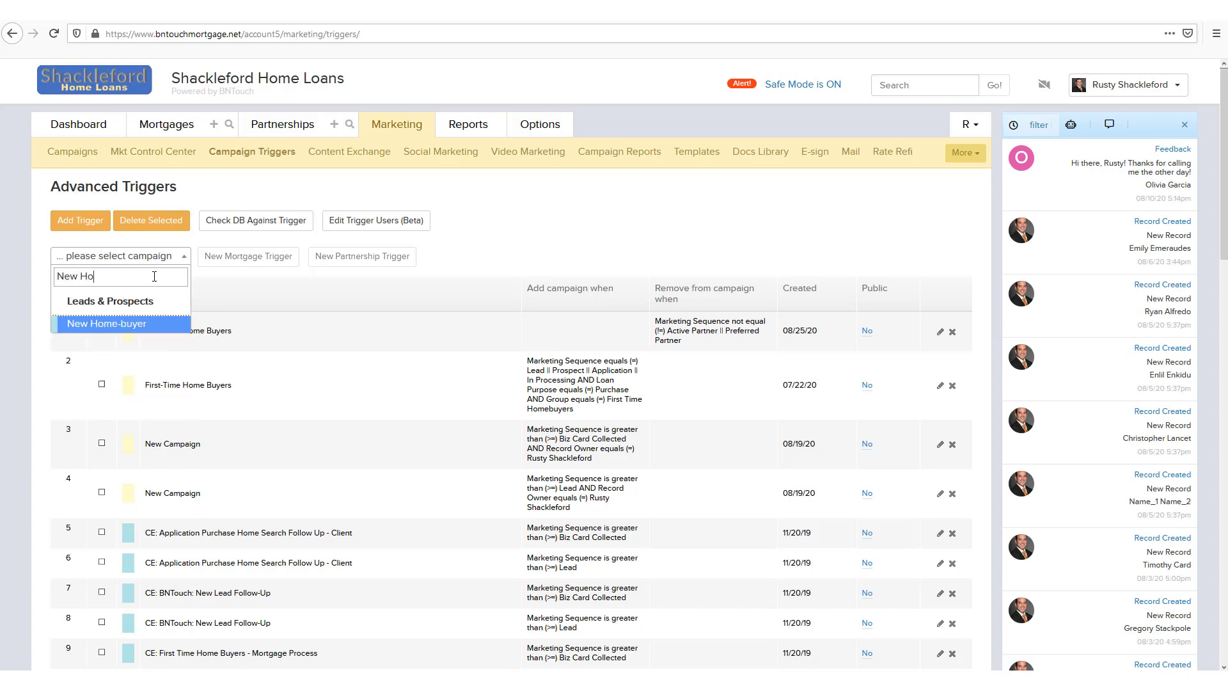